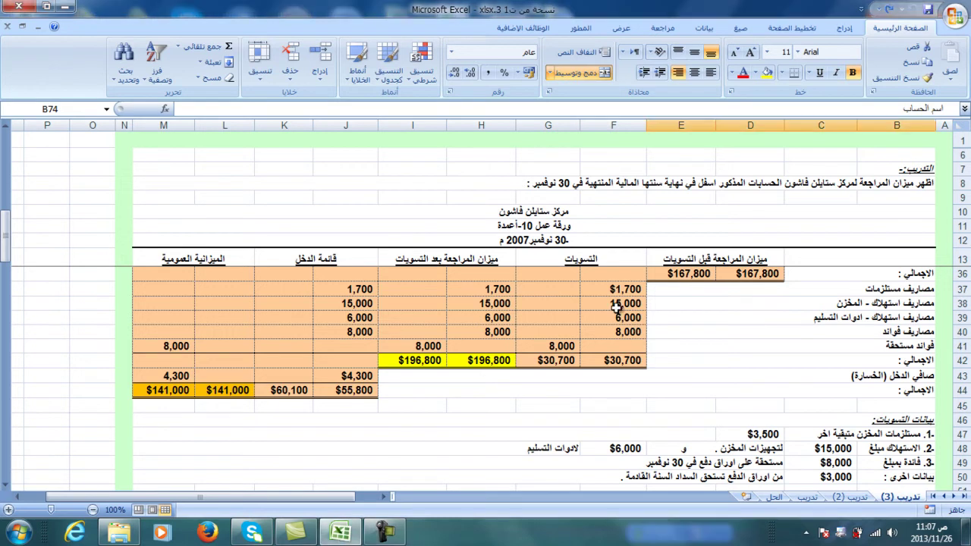
Review the ten-column worksheet's adjusted, income statement and balance sheet columns, the adjusting entries, and requirement (ب) on preparing the statements
key(F2)
scroll(607, 388, up, 9)
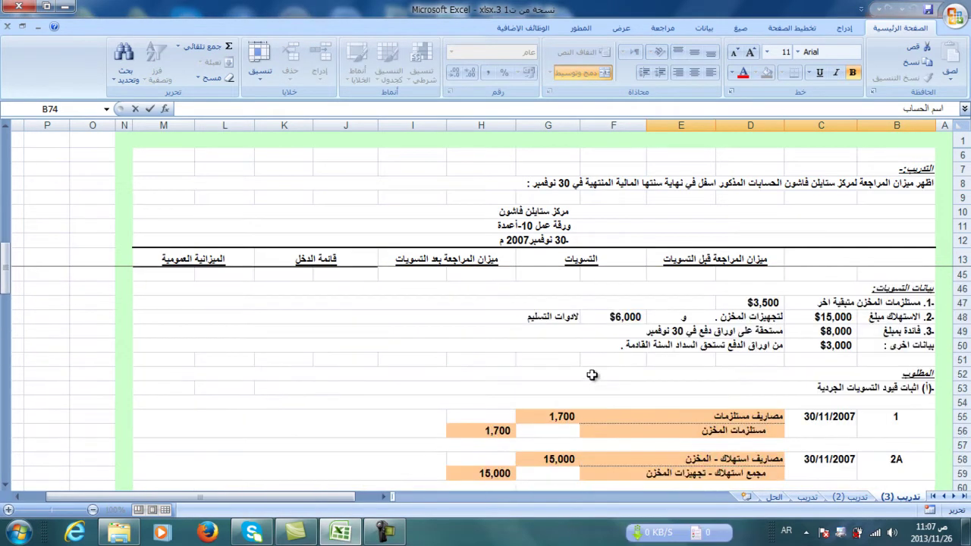
scroll(594, 376, up, 9)
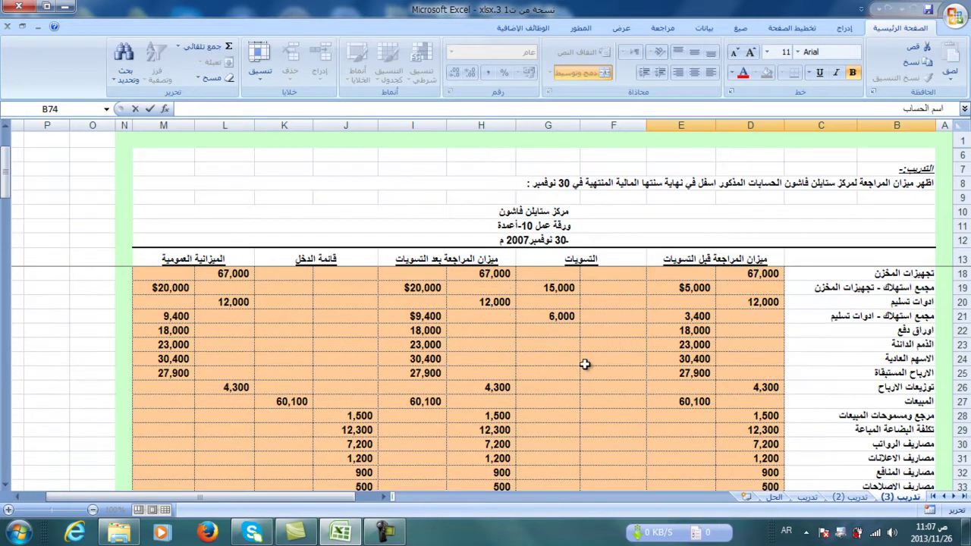
click(459, 284)
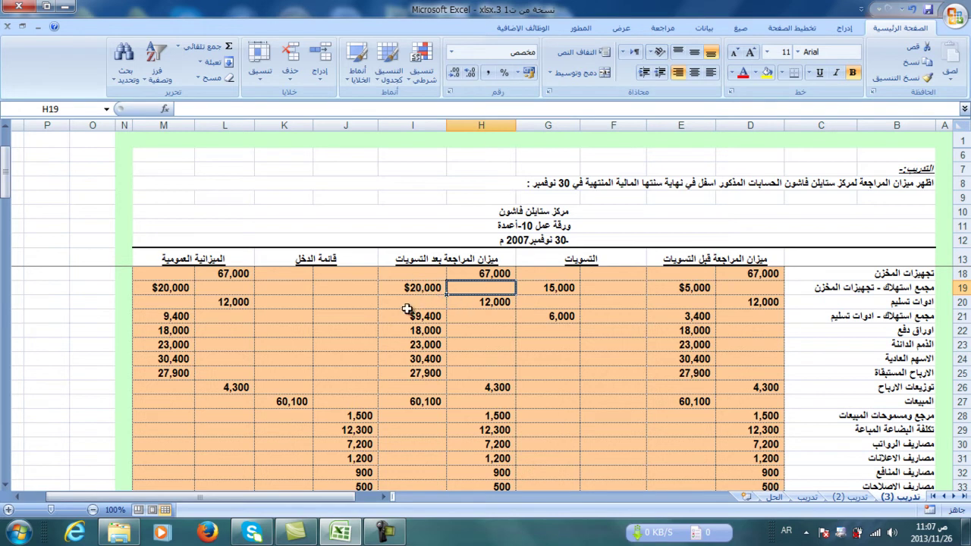
drag(330, 288, 312, 472)
drag(232, 293, 168, 457)
scroll(421, 346, down, 6)
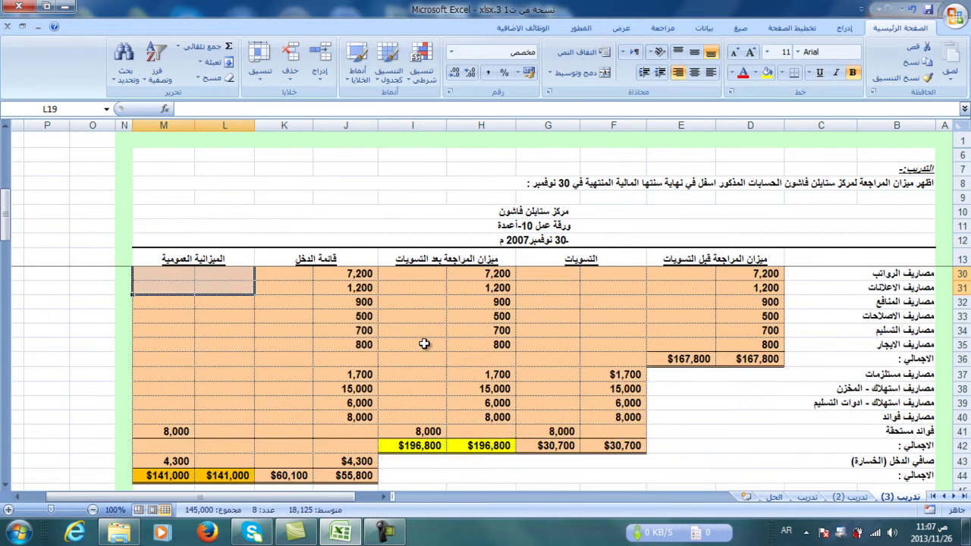
scroll(422, 342, down, 2)
scroll(423, 342, down, 4)
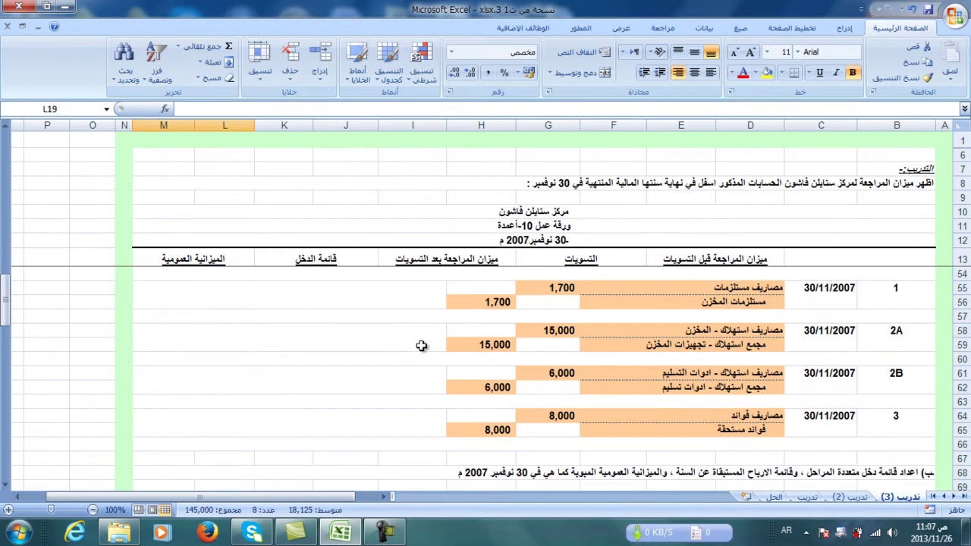
scroll(421, 346, down, 2)
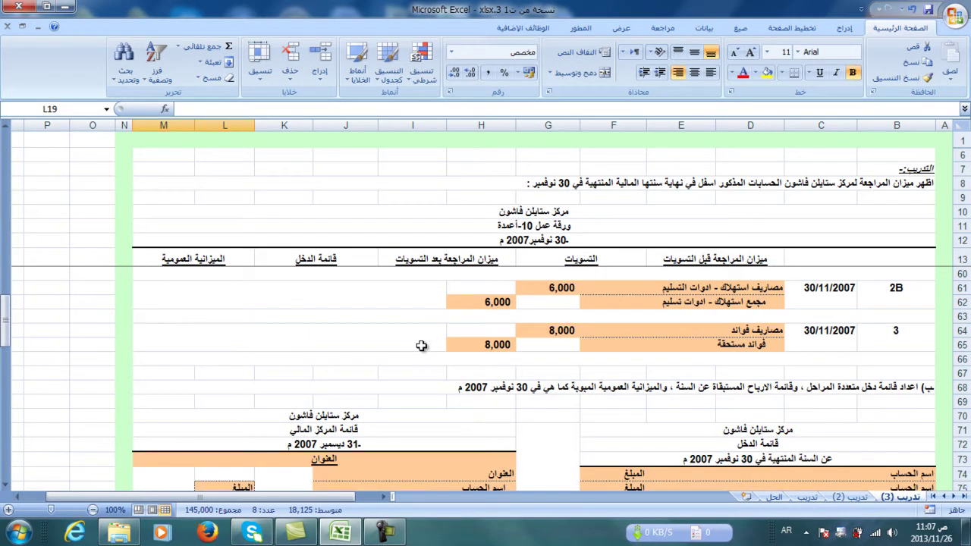
scroll(422, 346, down, 3)
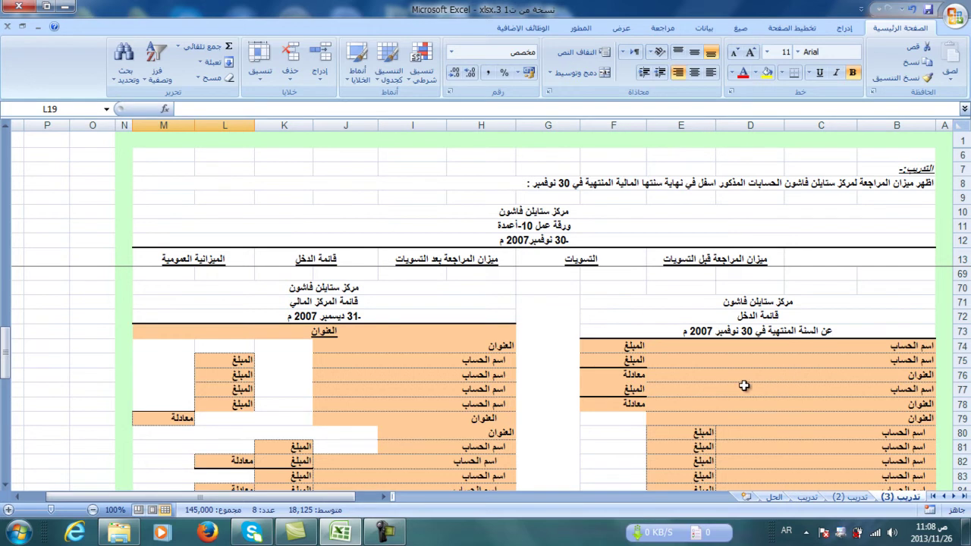
Examine the blank income statement and retained earnings statement templates below the worksheet and adjusting entries
scroll(687, 387, up, 10)
scroll(663, 394, up, 8)
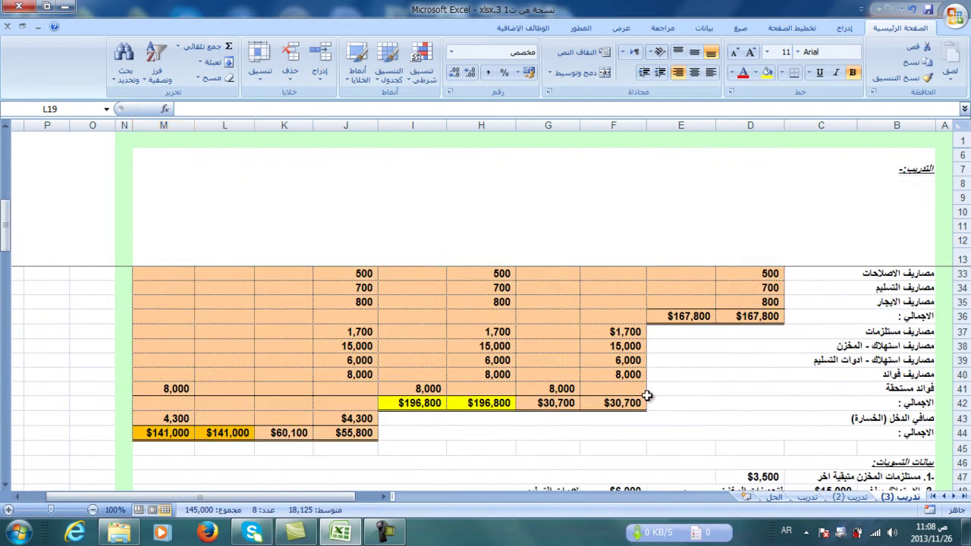
scroll(670, 375, down, 7)
scroll(670, 375, down, 9)
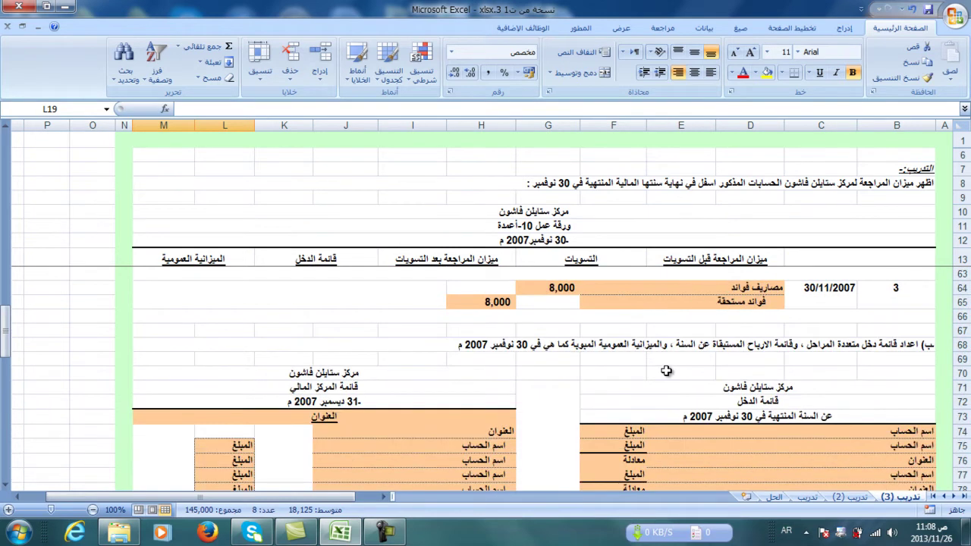
scroll(666, 371, down, 3)
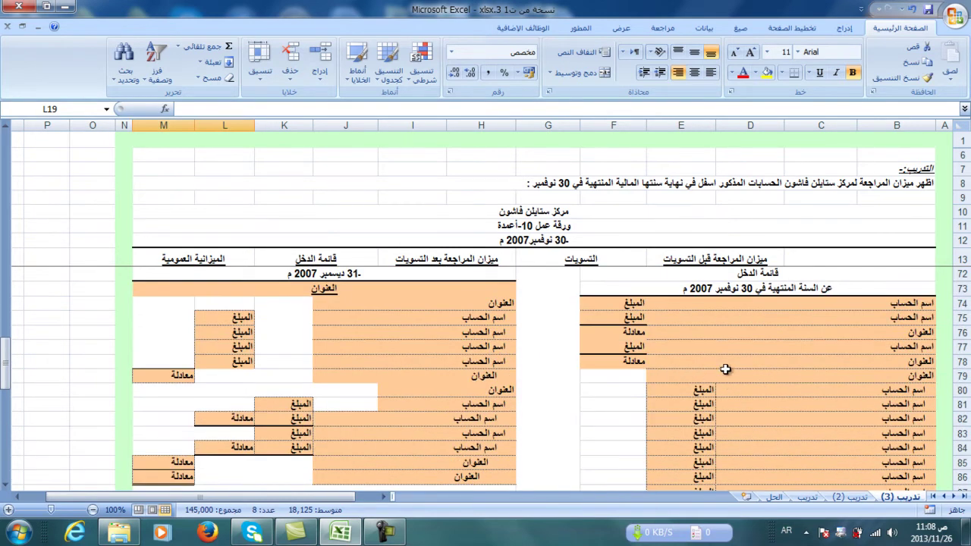
scroll(721, 372, up, 2)
scroll(717, 377, down, 1)
scroll(718, 377, down, 1)
drag(809, 308, 798, 443)
scroll(793, 436, down, 3)
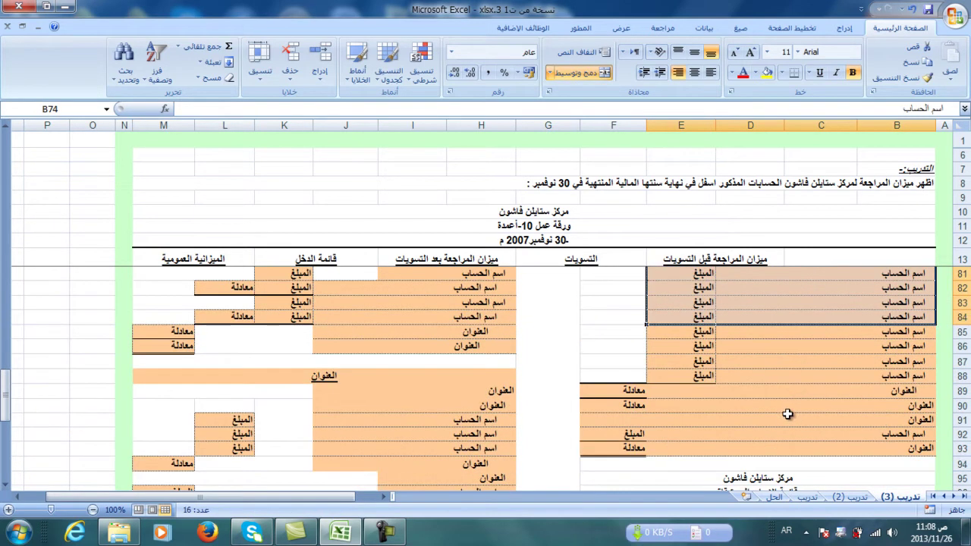
scroll(788, 423, down, 2)
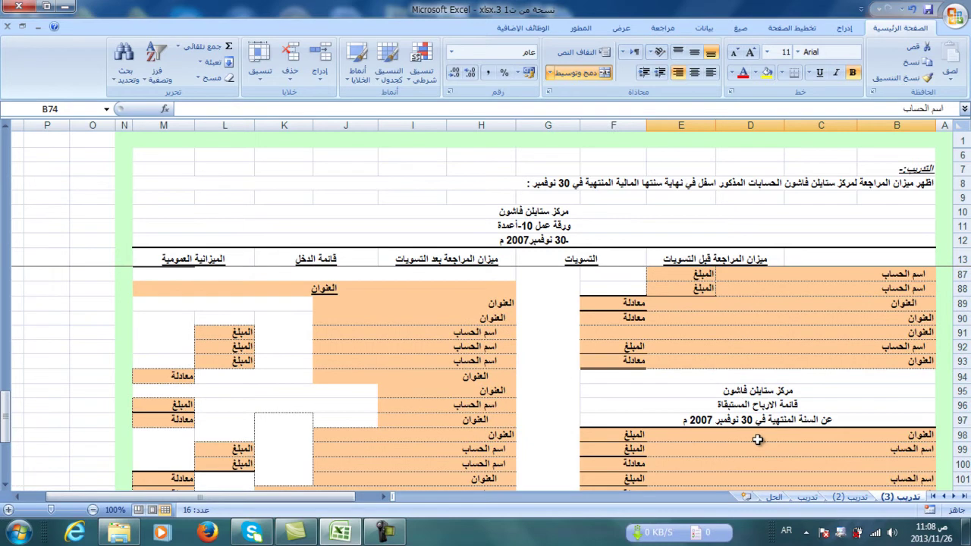
drag(765, 440, 771, 471)
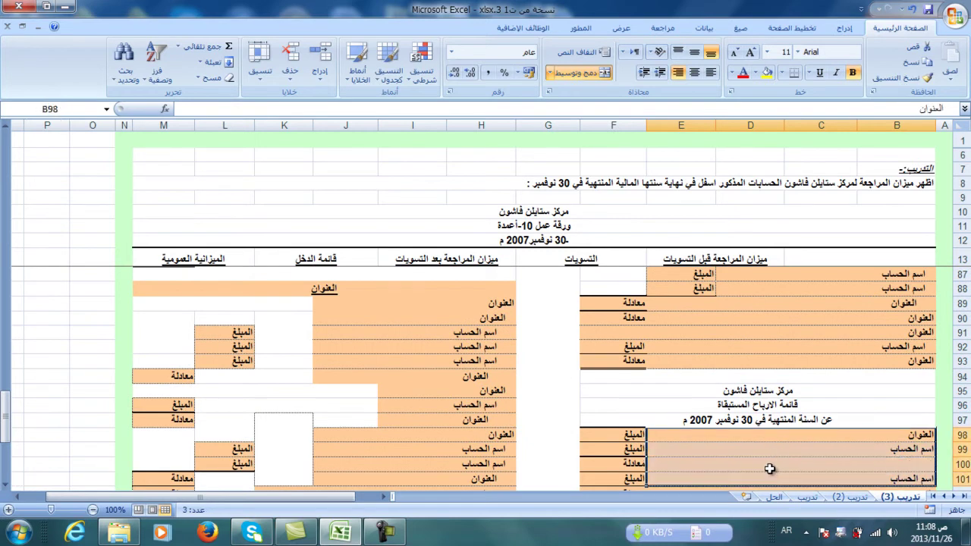
Examine the heading and first lines of the statement of financial position template (قائمة المركز المالي)
scroll(385, 354, up, 5)
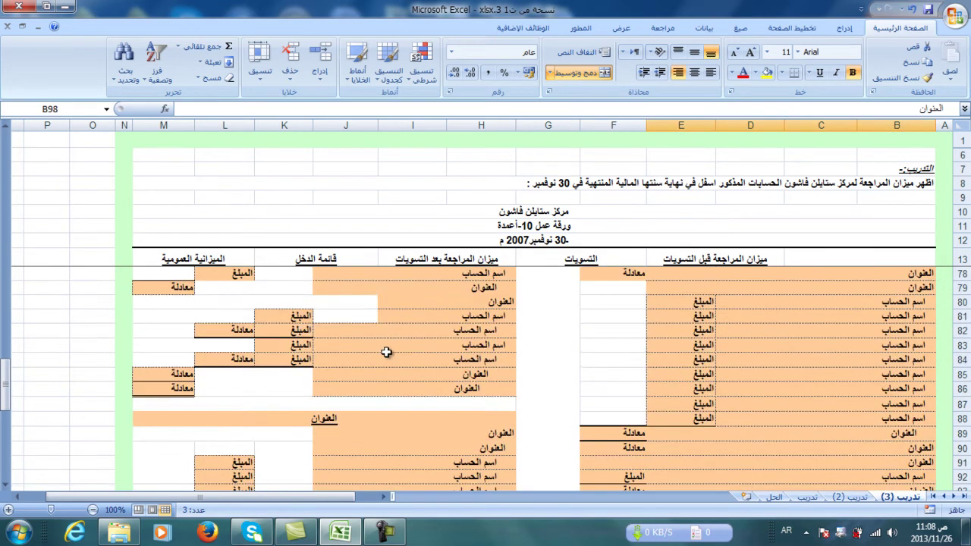
scroll(385, 354, up, 2)
click(329, 331)
click(332, 346)
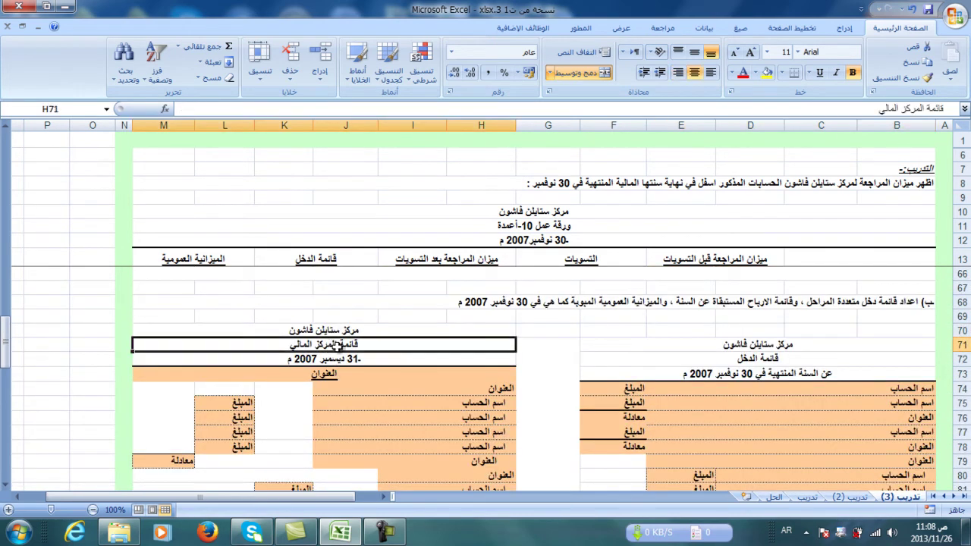
click(413, 378)
drag(413, 379, 427, 442)
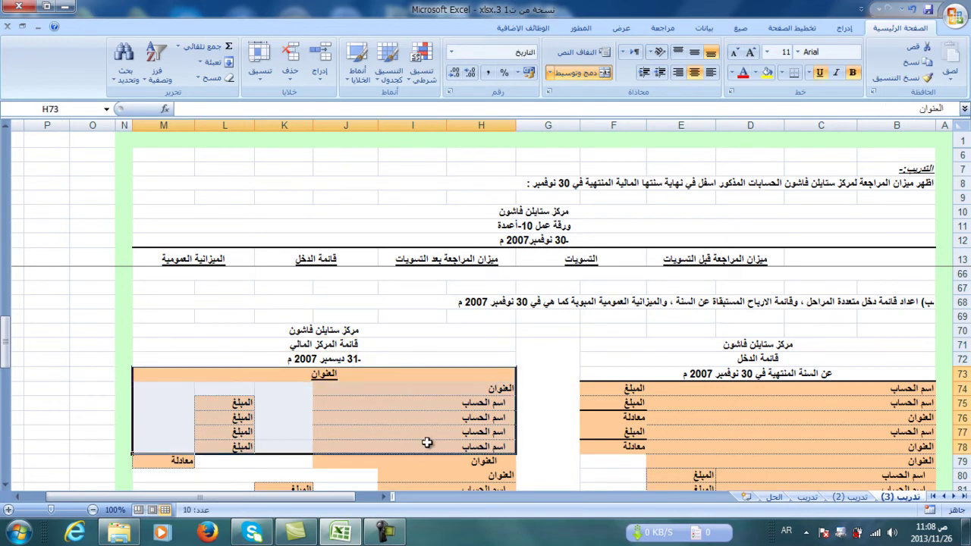
Link the income statement's first account name in B74 to the المبيعات account name in the worksheet
click(880, 389)
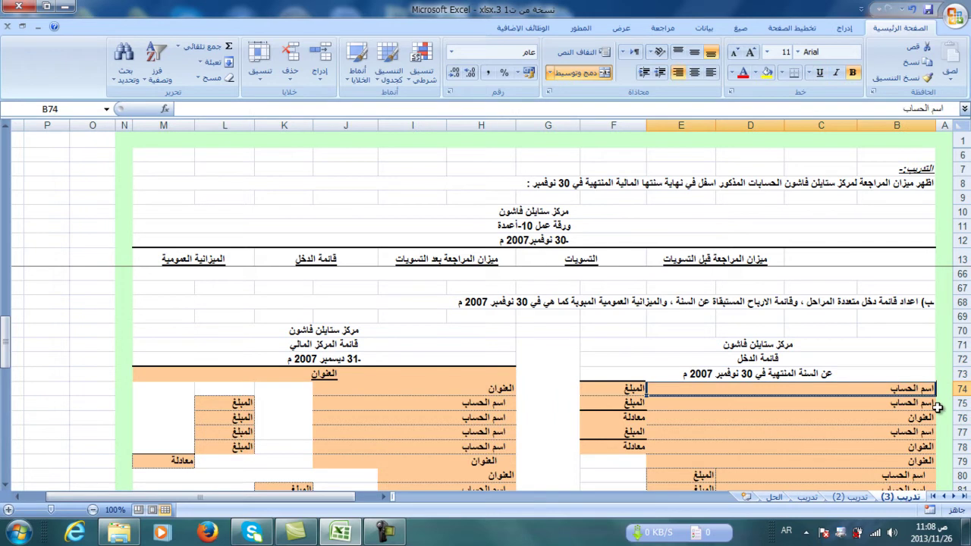
text(=)
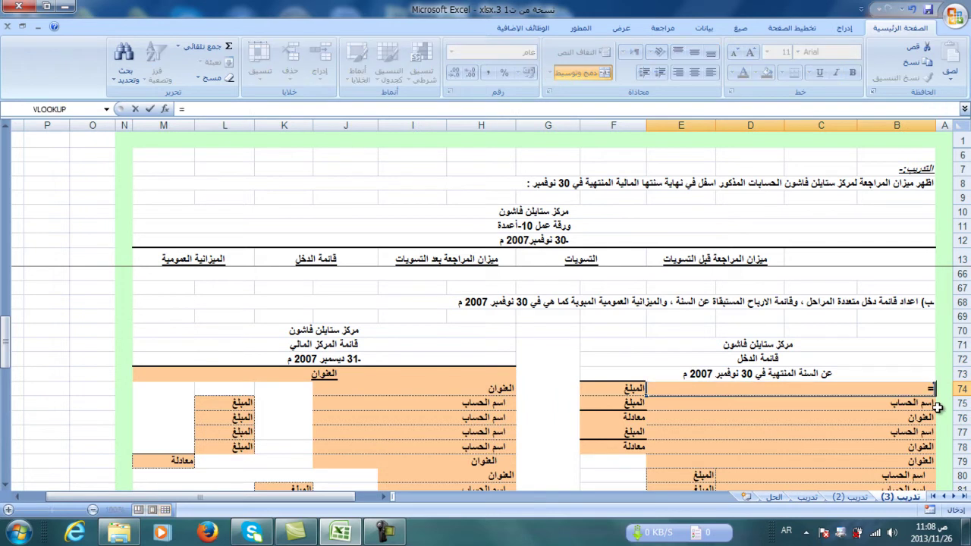
scroll(932, 402, up, 9)
scroll(927, 413, up, 5)
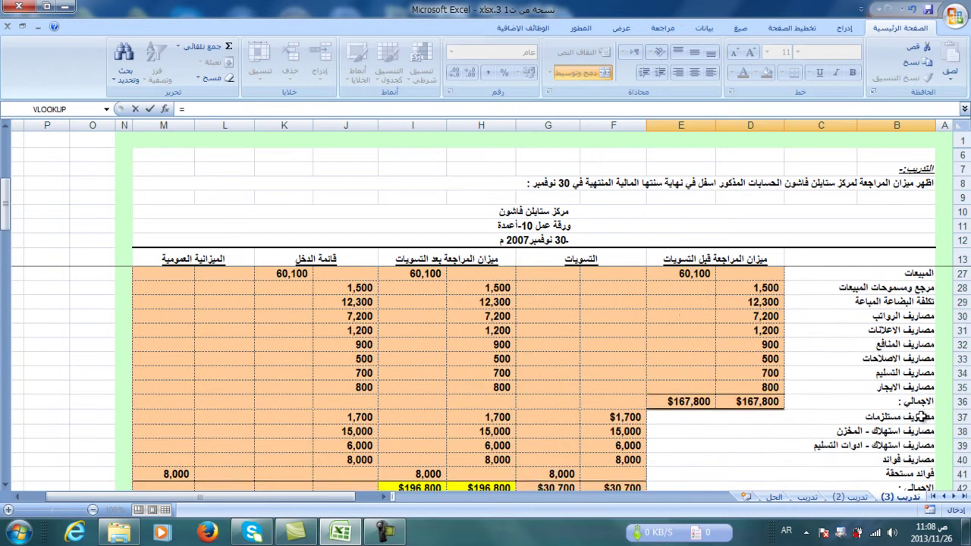
click(920, 316)
key(Return)
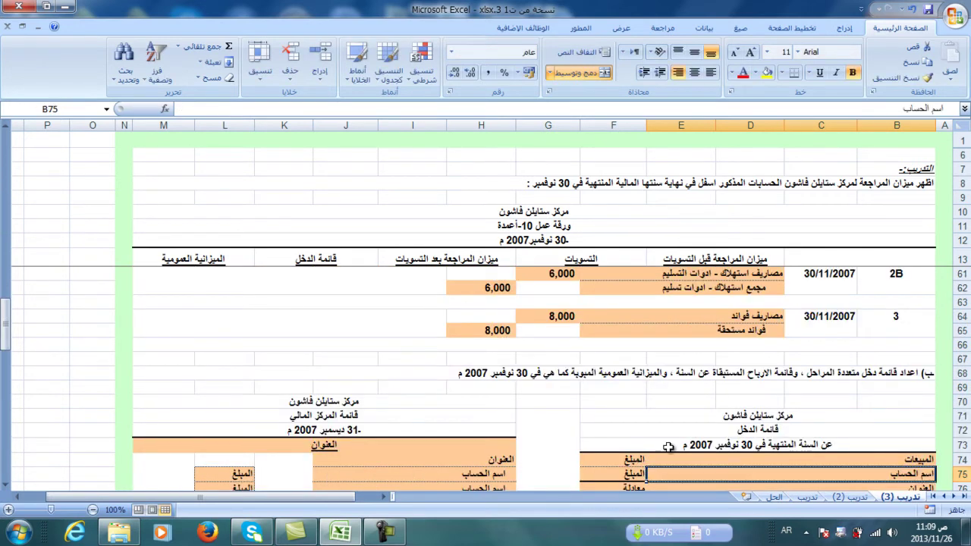
Link the sales amount in F74 to cell K27 in the worksheet's income statement column
click(637, 459)
text(=)
scroll(508, 449, up, 10)
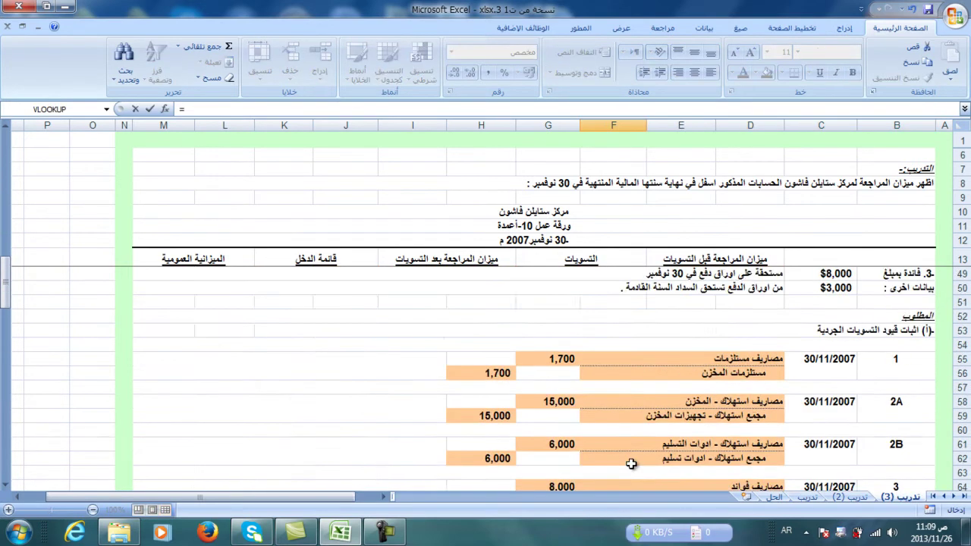
scroll(855, 374, up, 2)
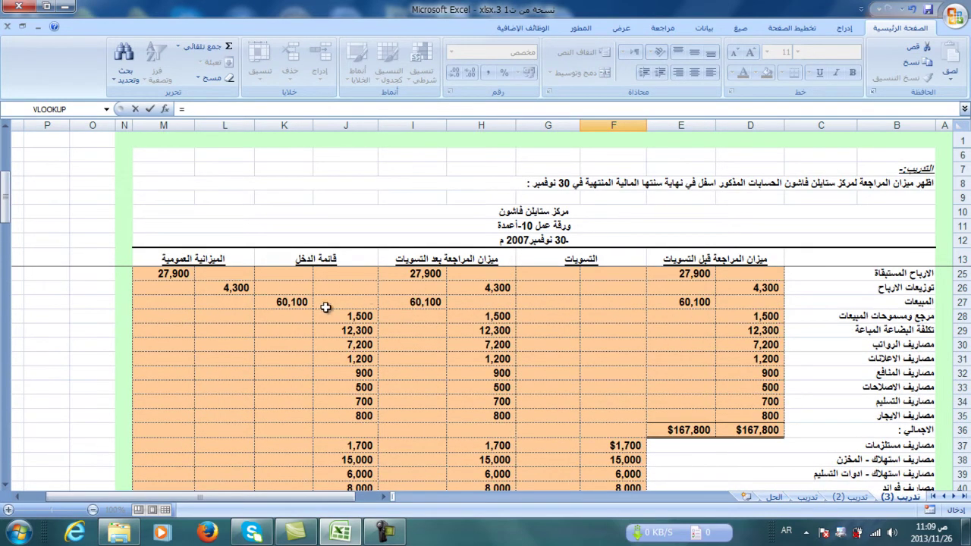
click(288, 302)
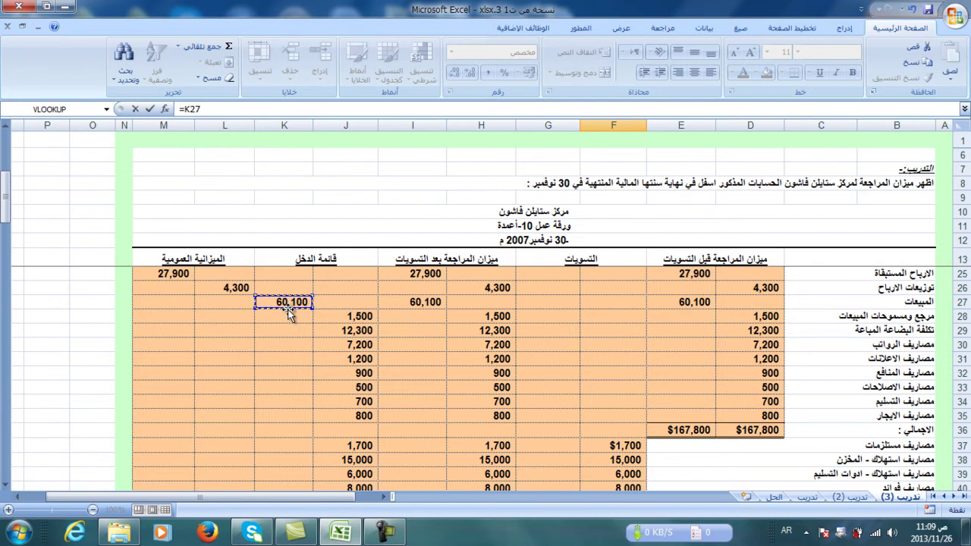
key(Return)
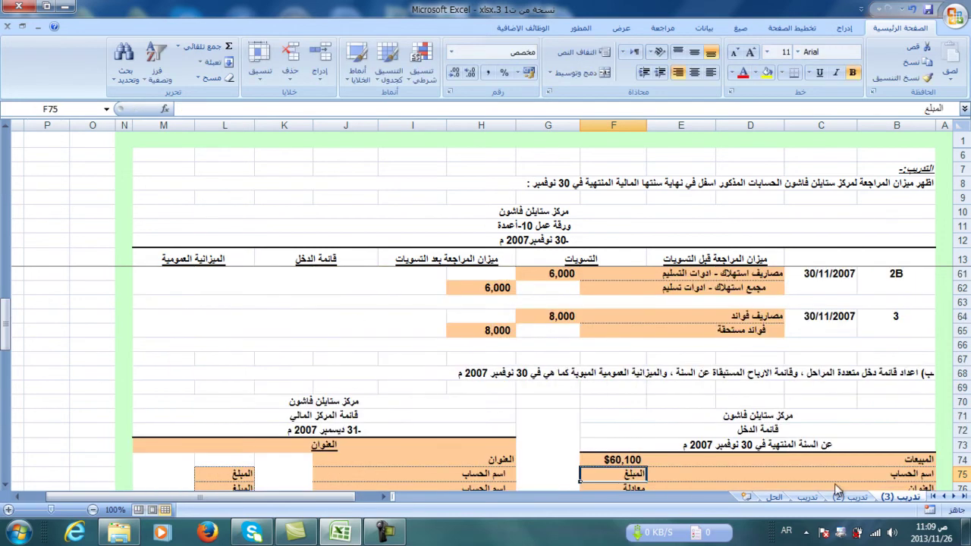
Link the income statement's second account name in B75 to مرجع ومسموحات المبيعات in B28
click(916, 473)
text(=)
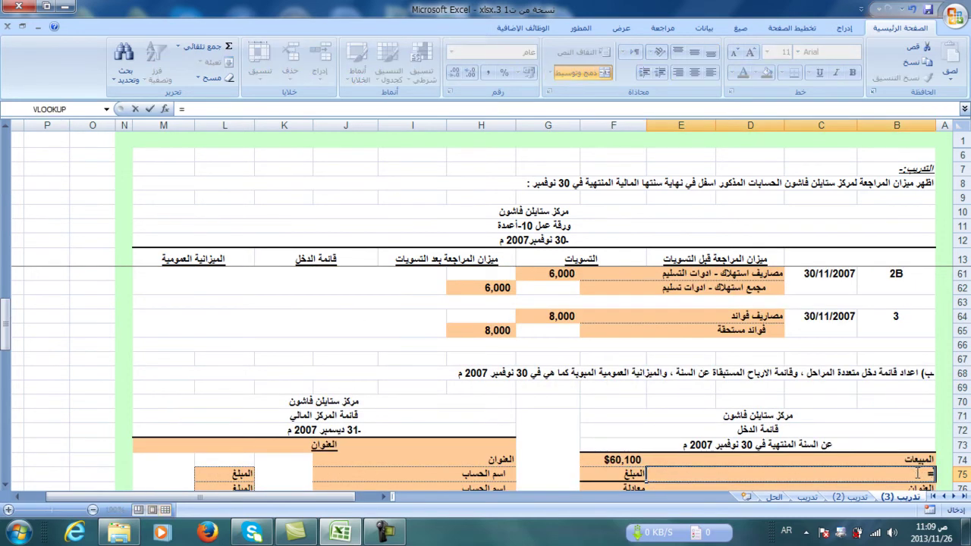
scroll(910, 472, up, 7)
scroll(908, 471, up, 5)
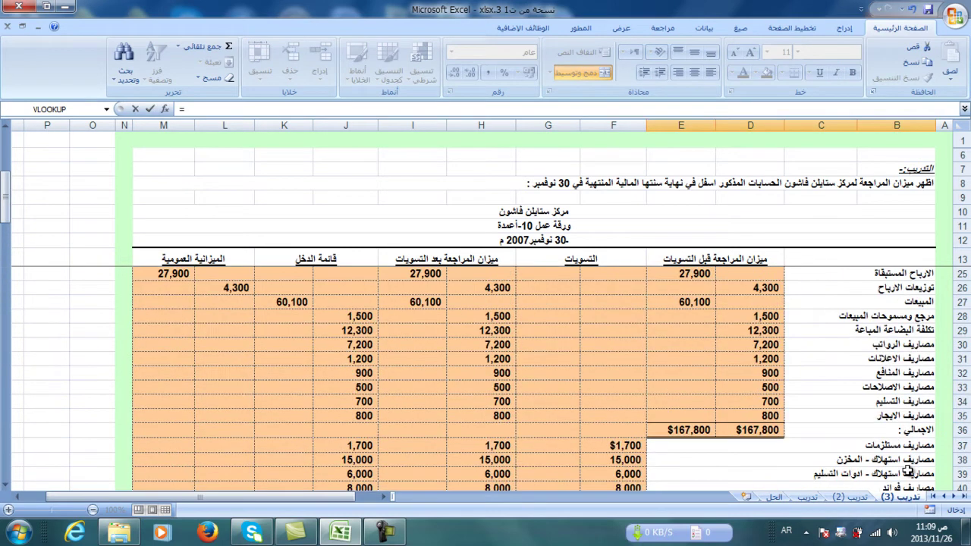
scroll(909, 471, down, 1)
scroll(911, 472, up, 2)
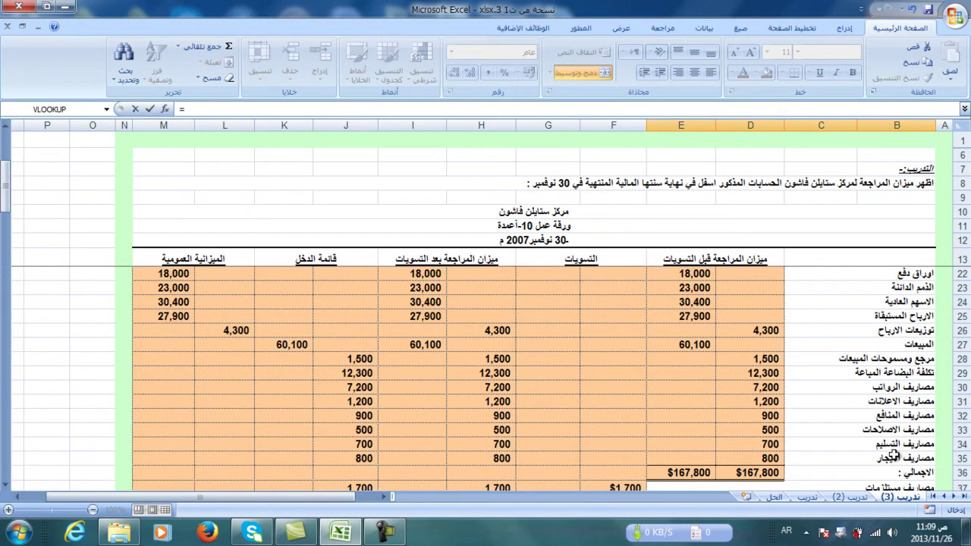
click(925, 359)
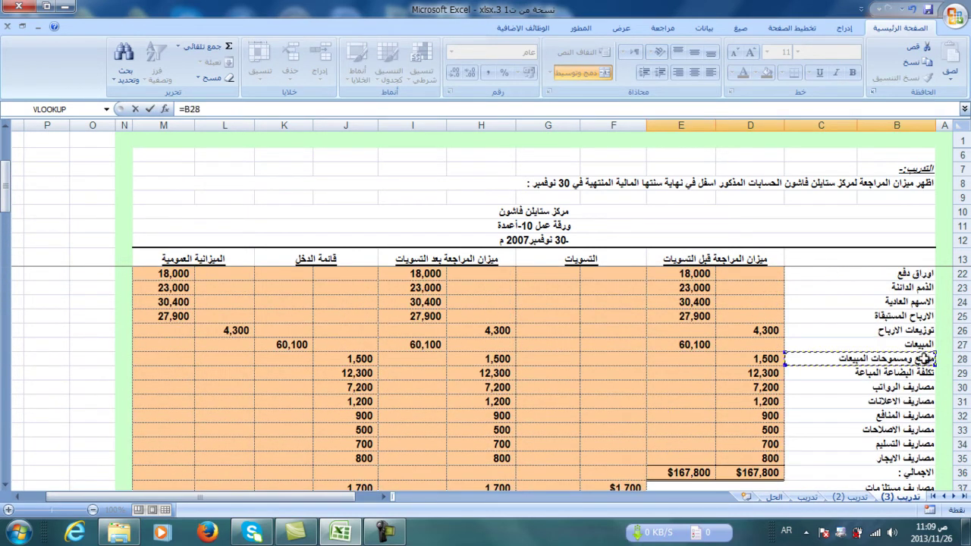
key(Return)
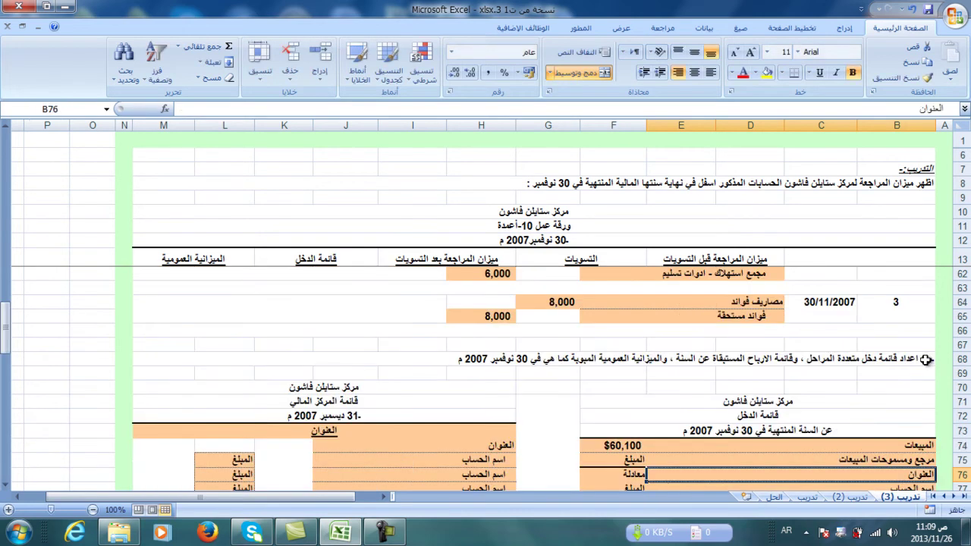
Link the sales returns and allowances amount in F75 to its debit in the worksheet's income statement column
click(617, 459)
text(=)
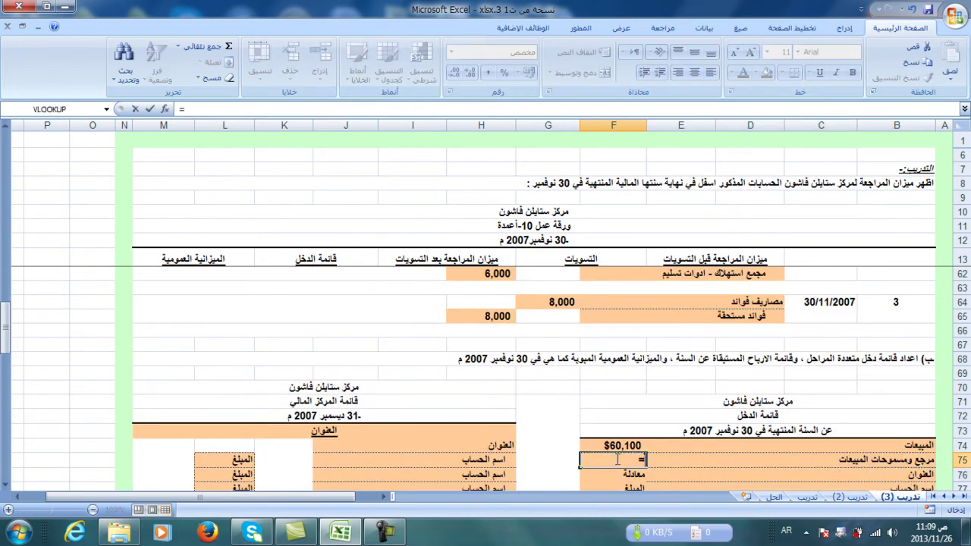
scroll(607, 460, up, 8)
scroll(603, 461, up, 5)
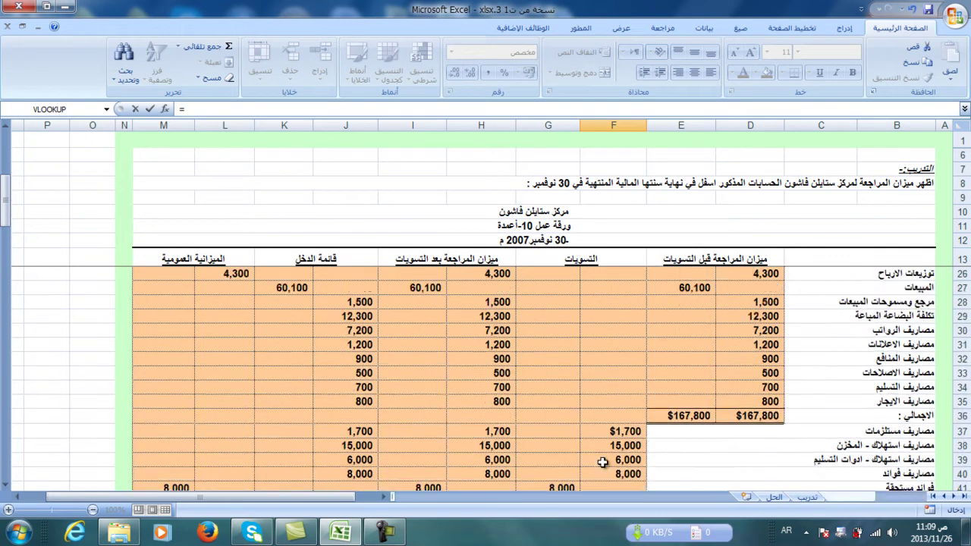
click(354, 345)
key(Return)
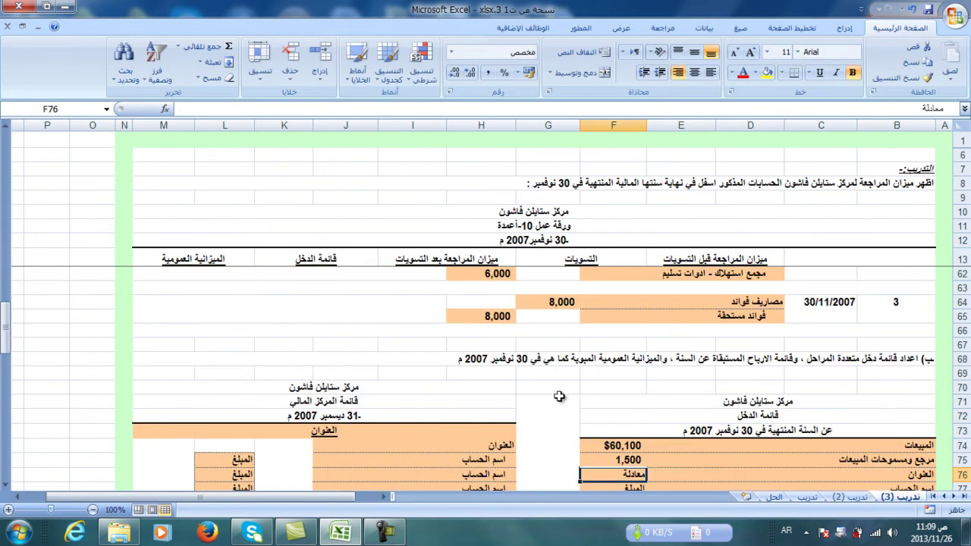
Enter the title صافي المبيعات in cell B76 of the income statement
click(917, 474)
text(صافي المبيع)
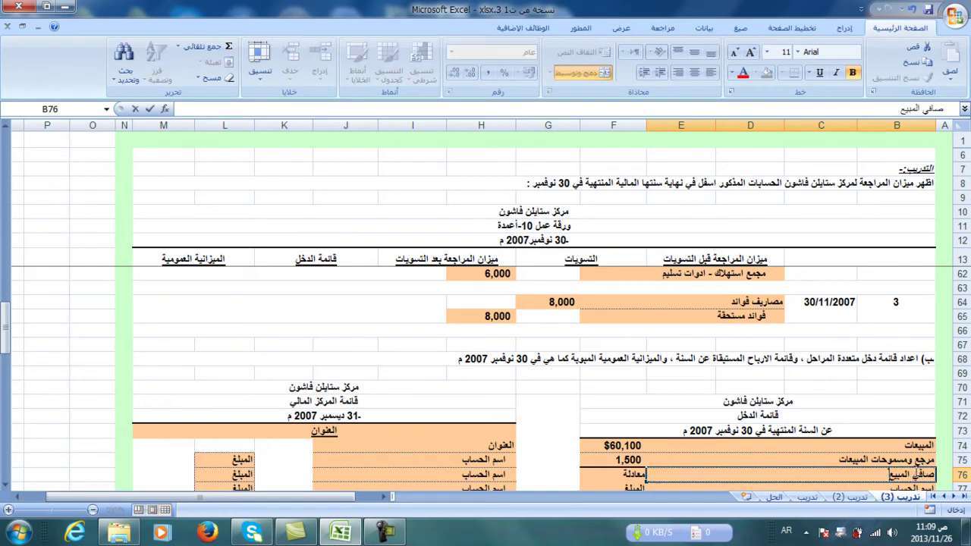
key(Return)
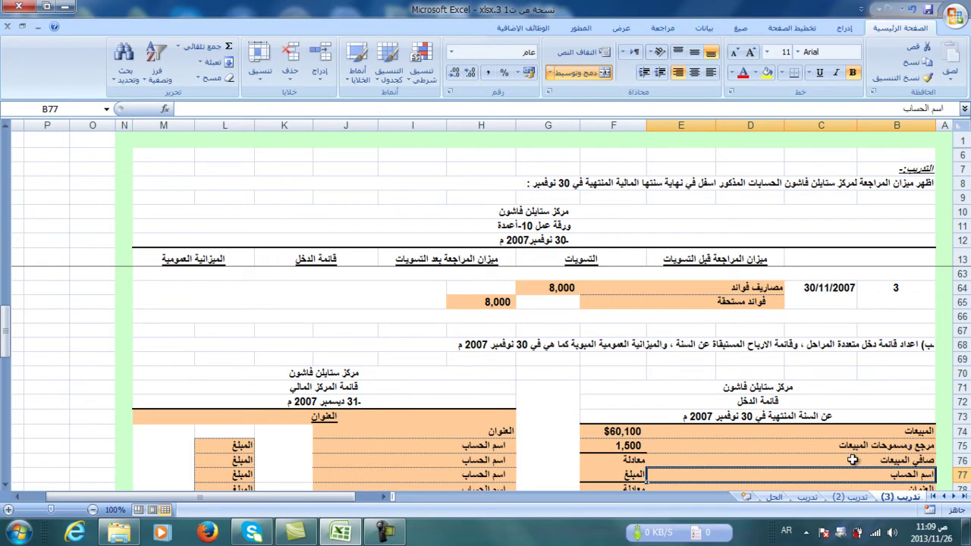
Calculate net sales in F76 by subtracting the returns and allowances in F75 from the sales in F74
click(630, 460)
text(=)
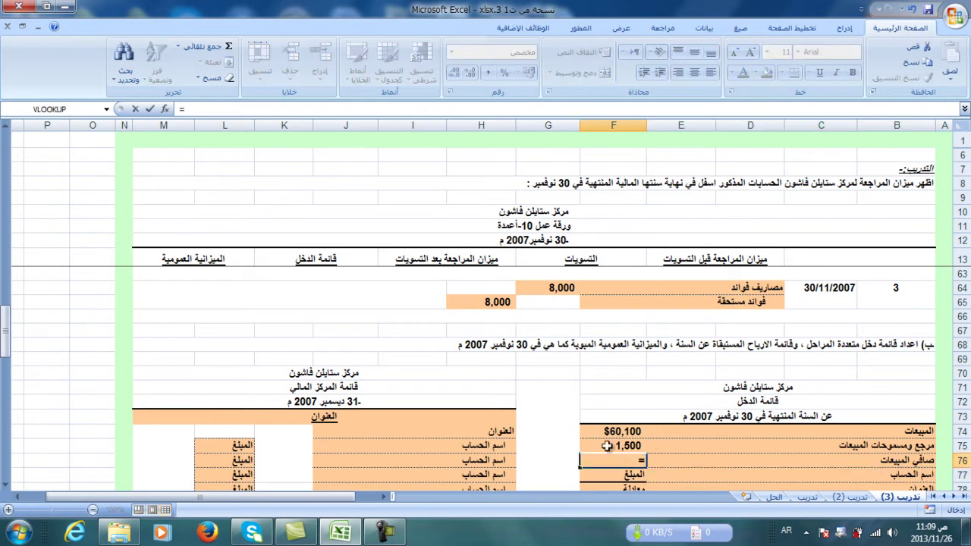
click(622, 430)
text(-)
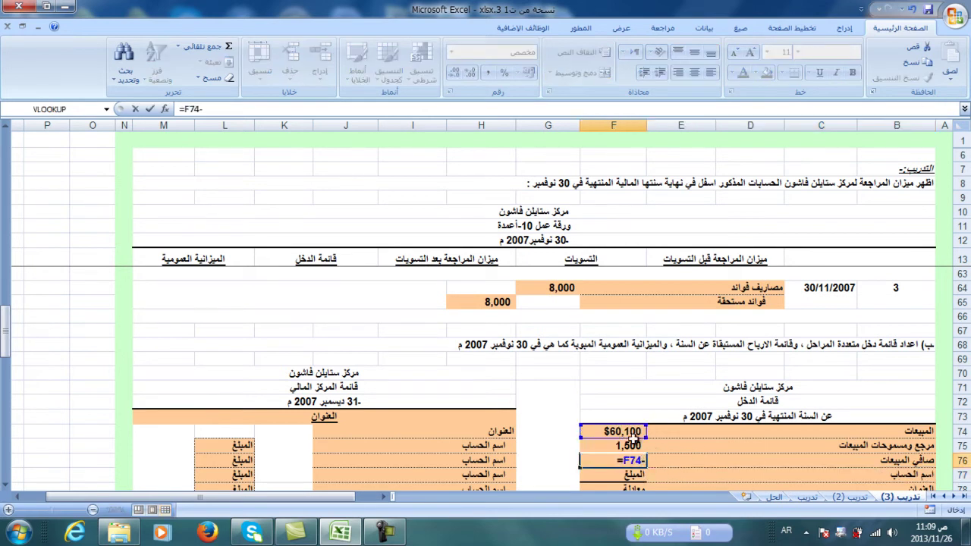
click(639, 446)
key(Return)
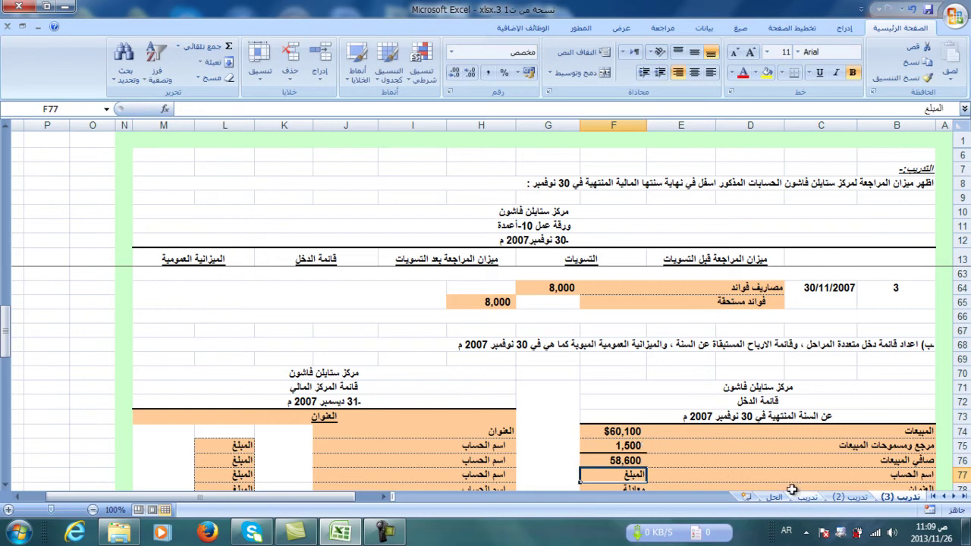
Link the income statement's account name in B77 to تكلفة البضاعة المباعة in B29 of the worksheet
scroll(794, 477, down, 1)
click(916, 433)
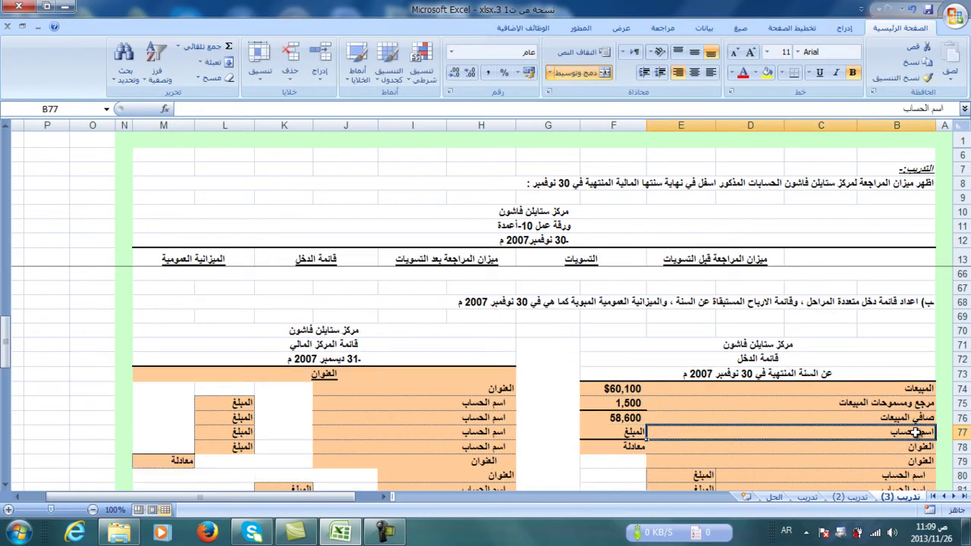
text(=)
scroll(910, 438, up, 11)
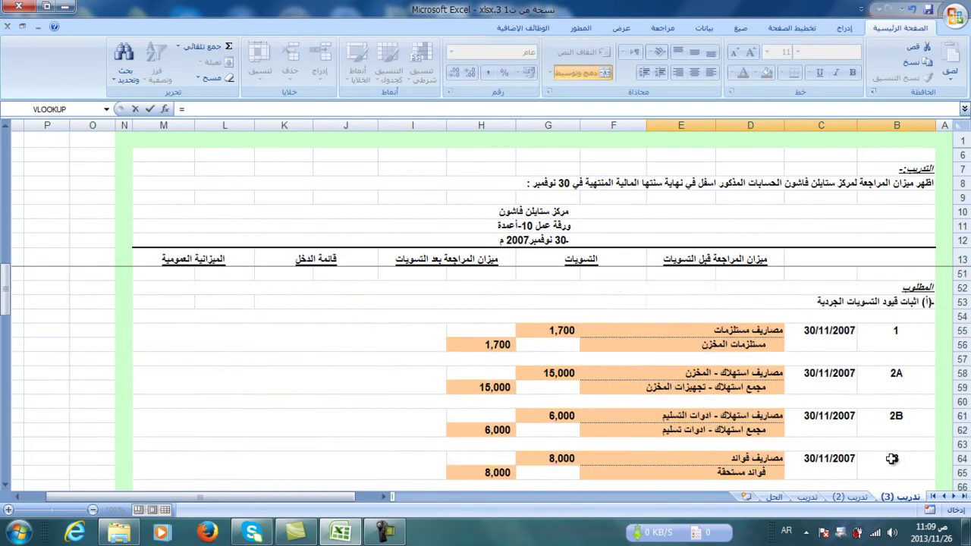
scroll(889, 461, up, 4)
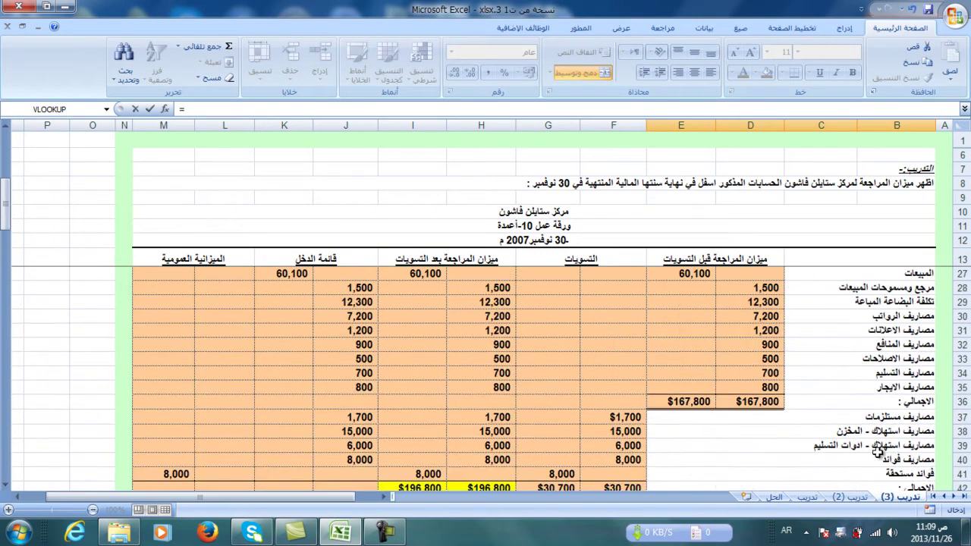
click(921, 387)
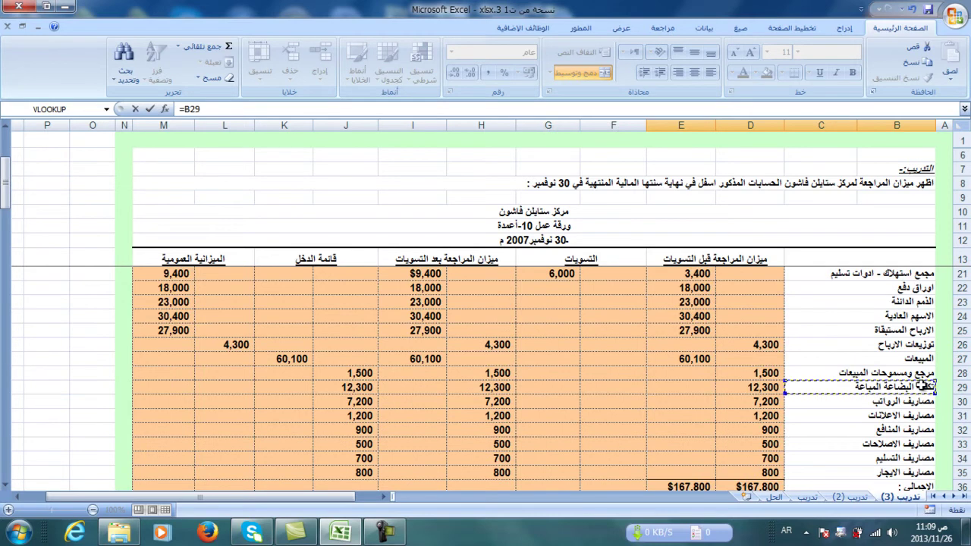
key(BackSpace)
key(BackSpace)
key(BackSpace)
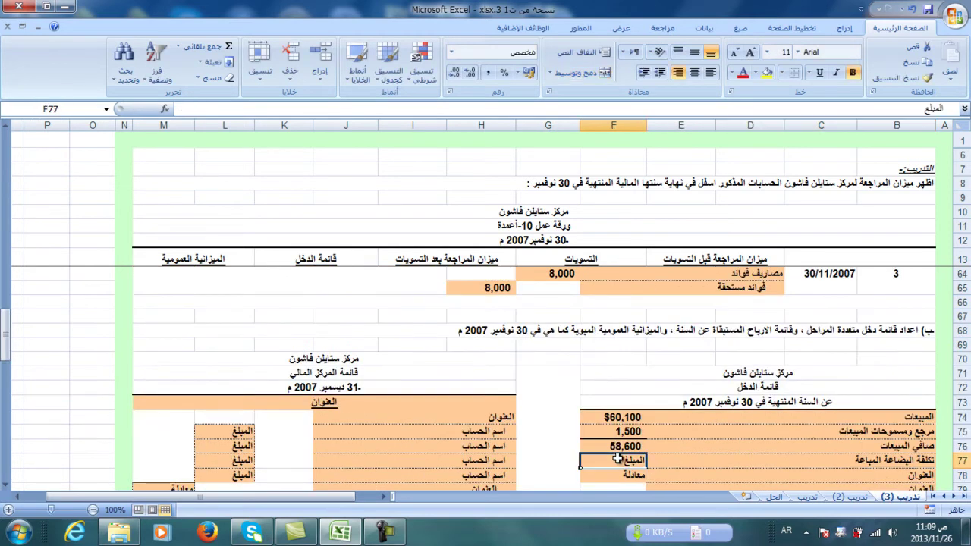
Link the cost of goods sold amount in F77 to cell J29 in the worksheet's income statement column
scroll(619, 460, up, 12)
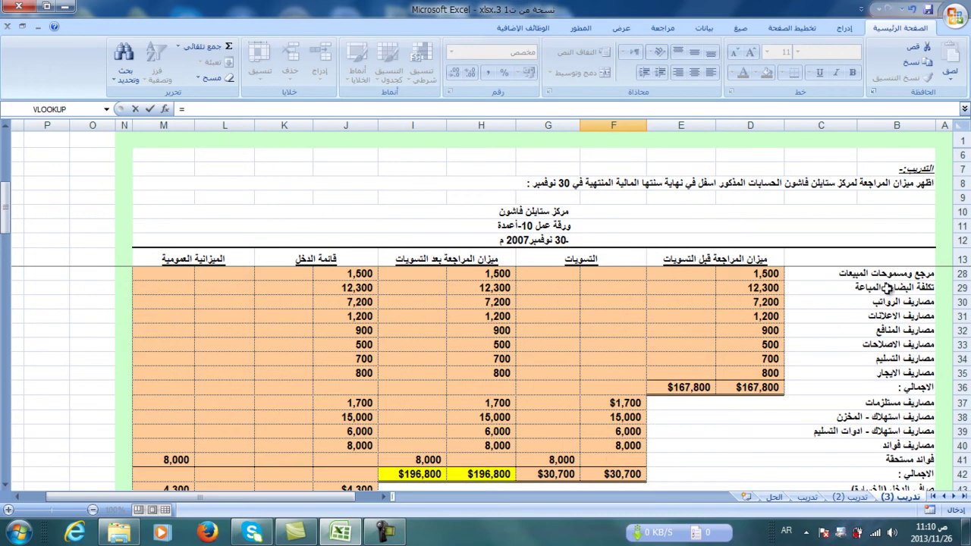
click(360, 288)
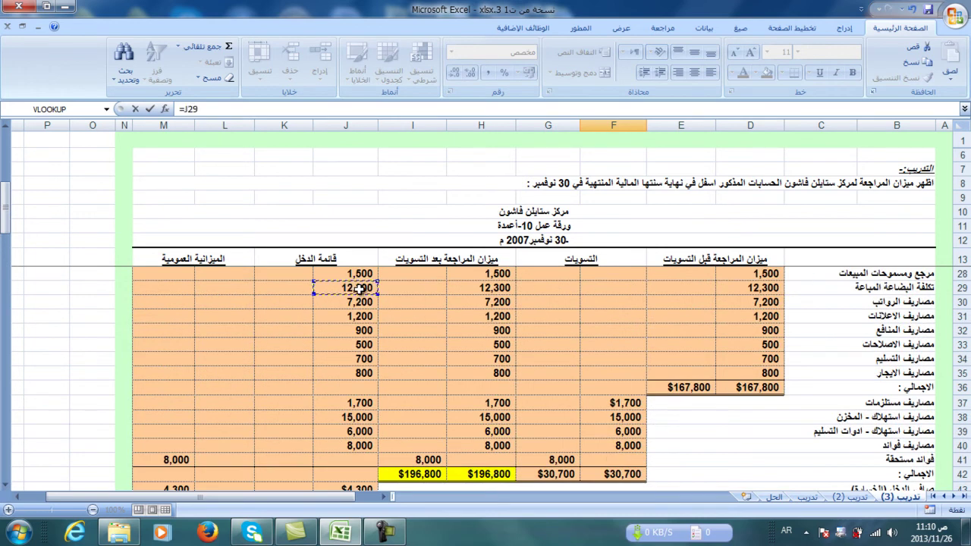
key(Return)
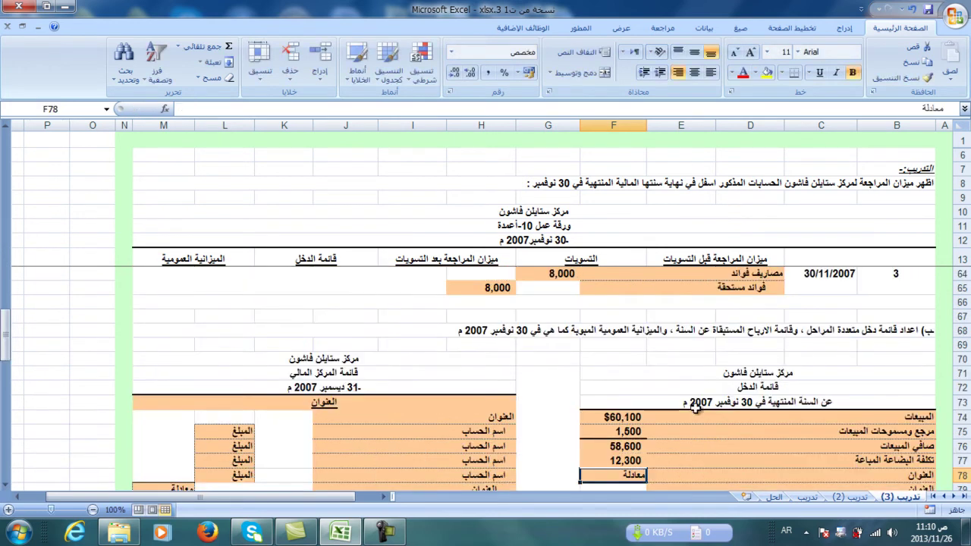
Enter the title الربح الاجمالي in cell B78 of the income statement
click(927, 477)
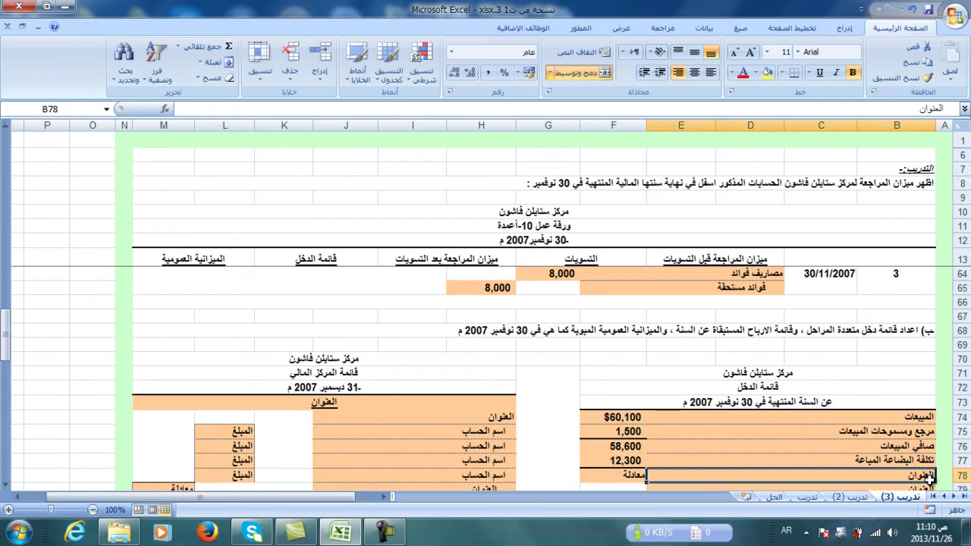
text(الربح)
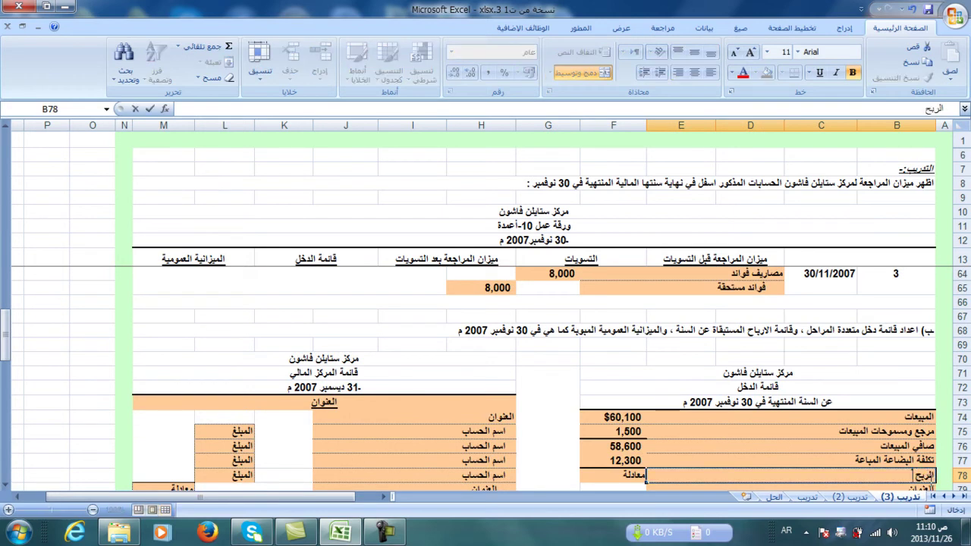
text( الاجم)
key(Return)
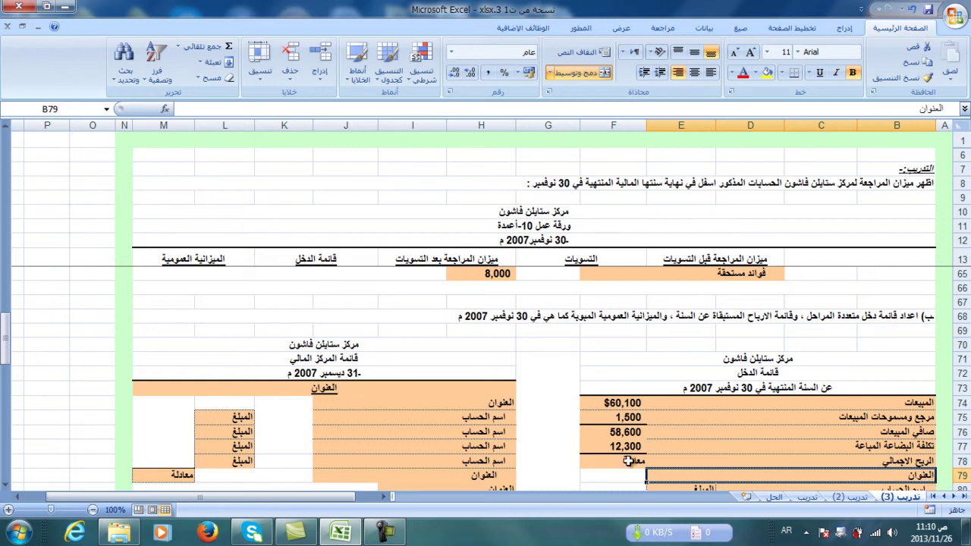
click(628, 460)
text(=)
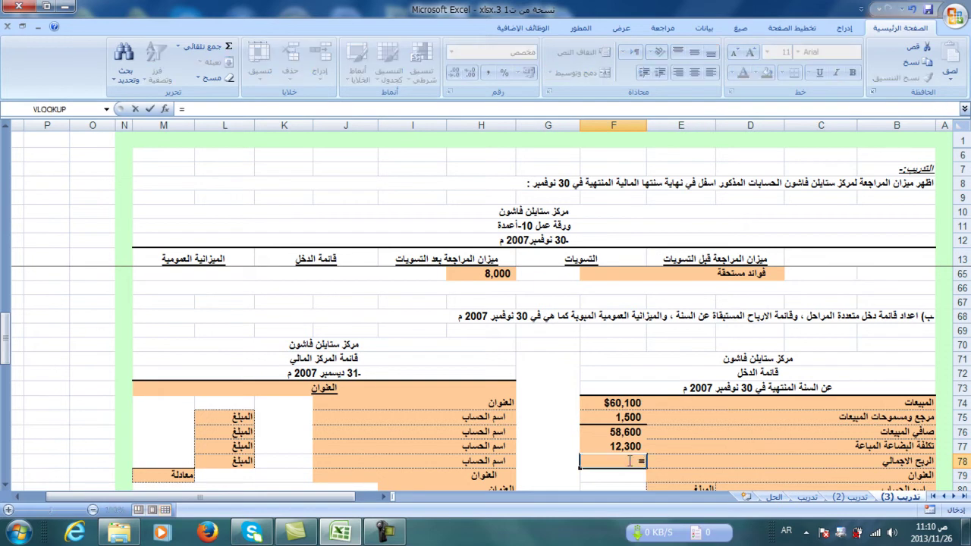
click(626, 433)
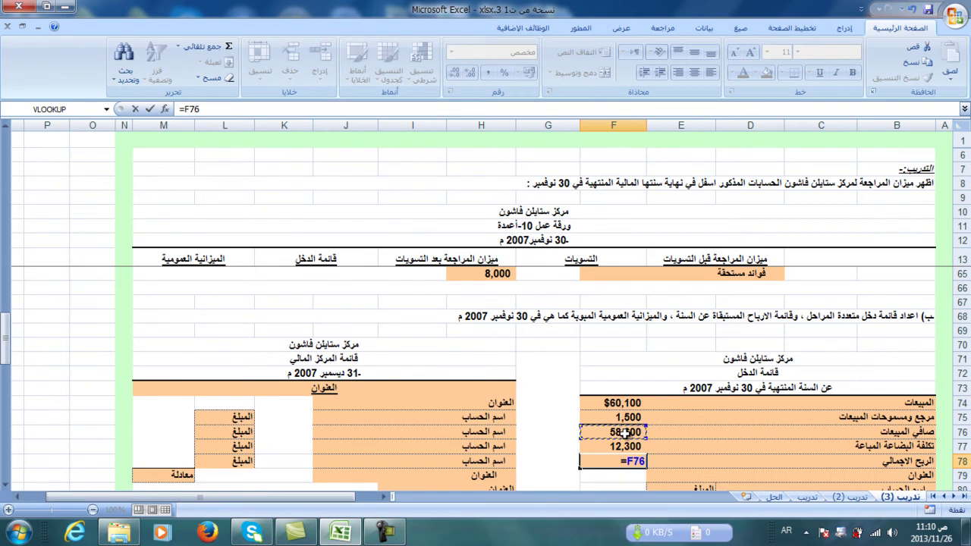
text(-)
click(635, 448)
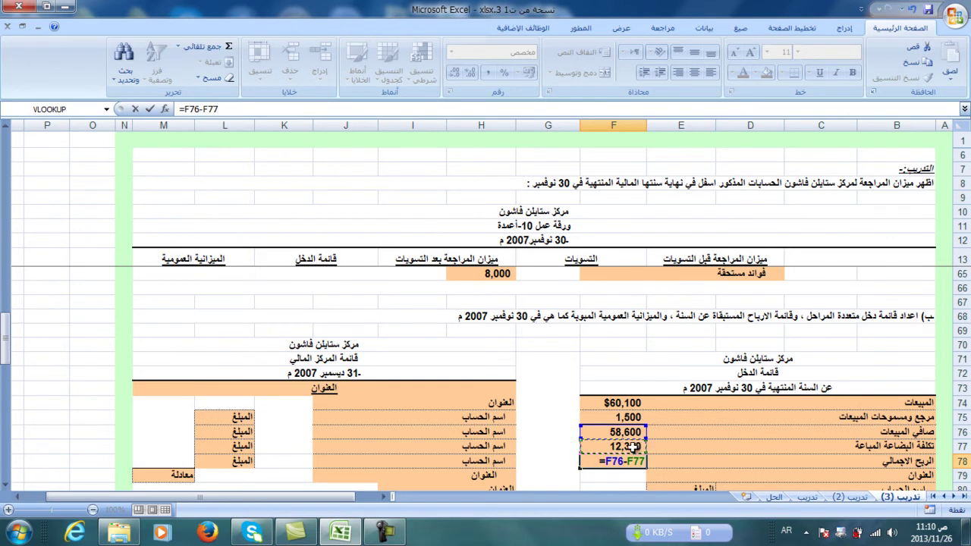
key(Escape)
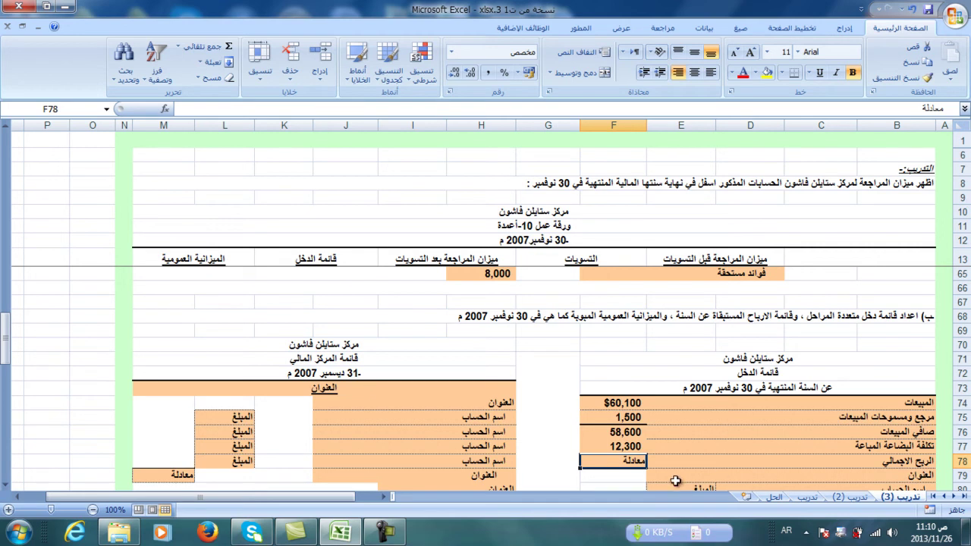
Calculate gross profit in F78 by subtracting the cost of goods sold in F77 from net sales in F76
text(=)
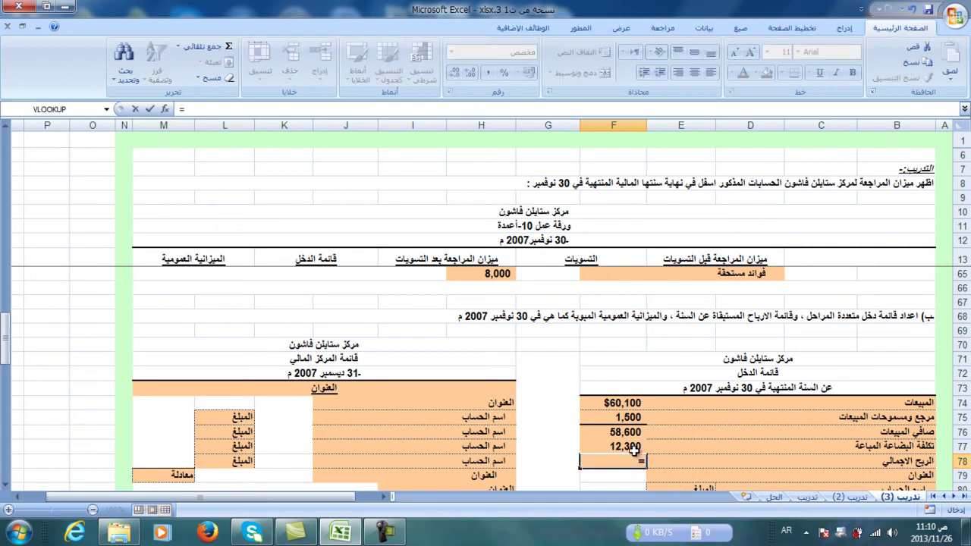
click(614, 431)
text(-)
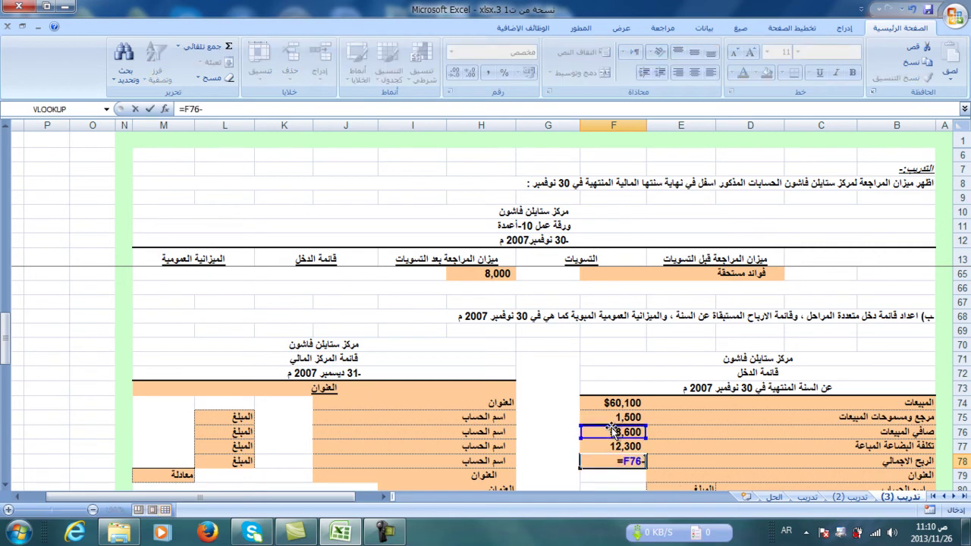
click(622, 445)
key(Return)
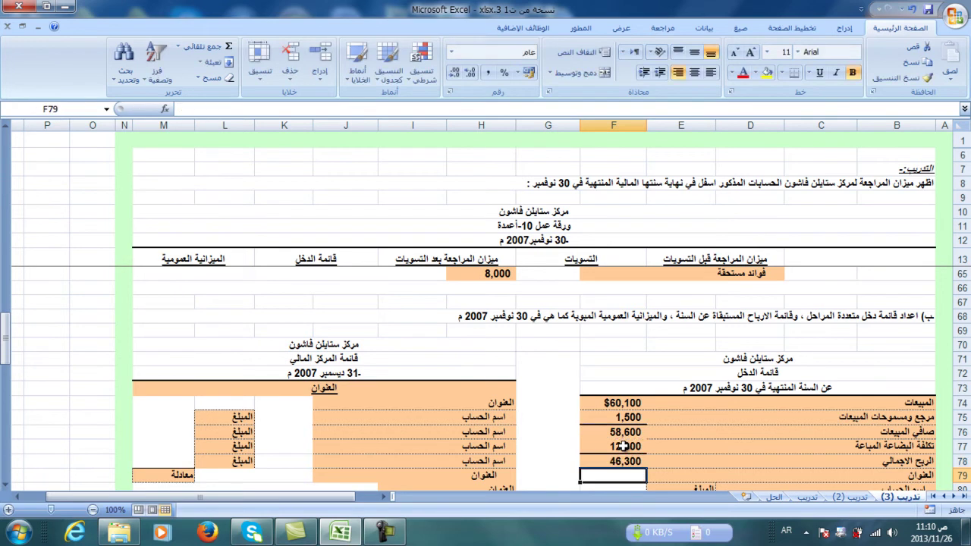
Enter the section title المصروفات التشغيلية in cell B79 of the income statement
click(880, 478)
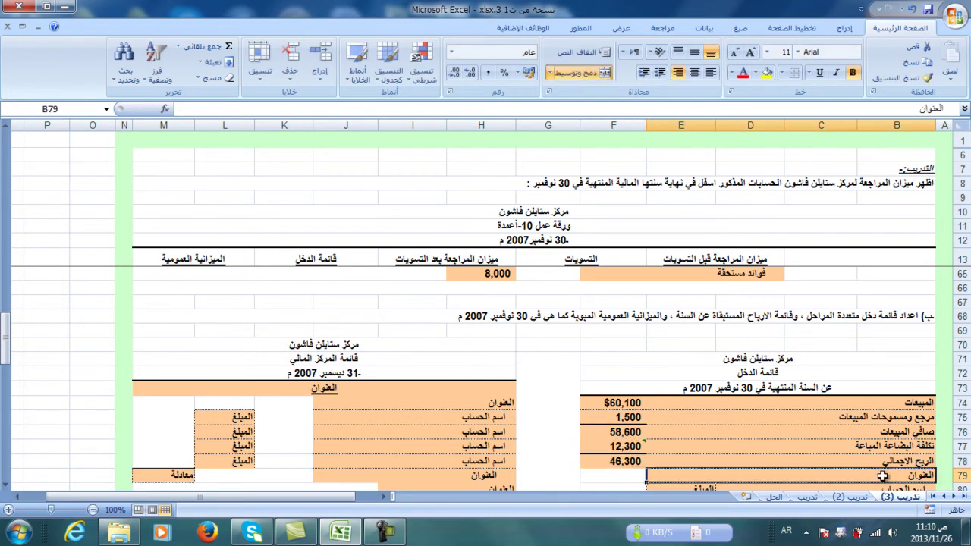
scroll(877, 477, down, 1)
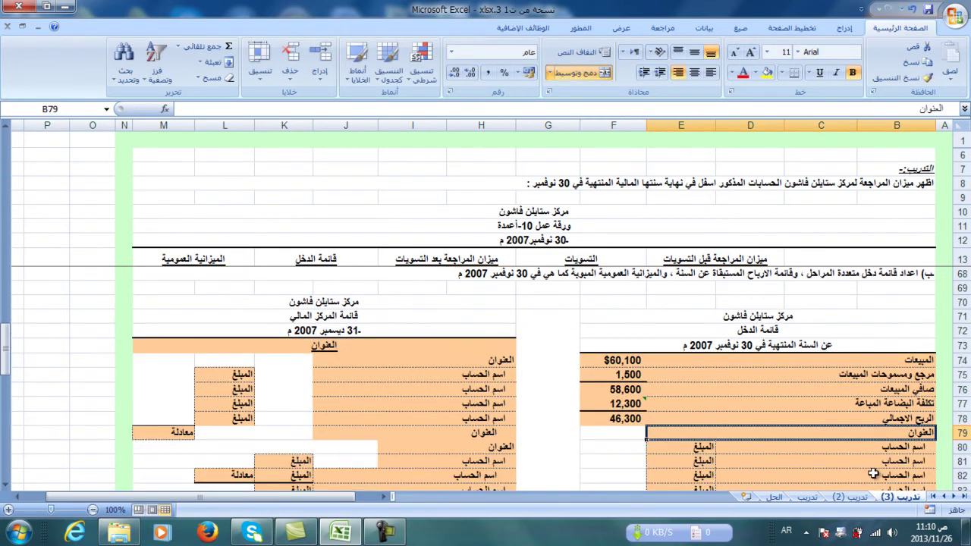
text(المصر)
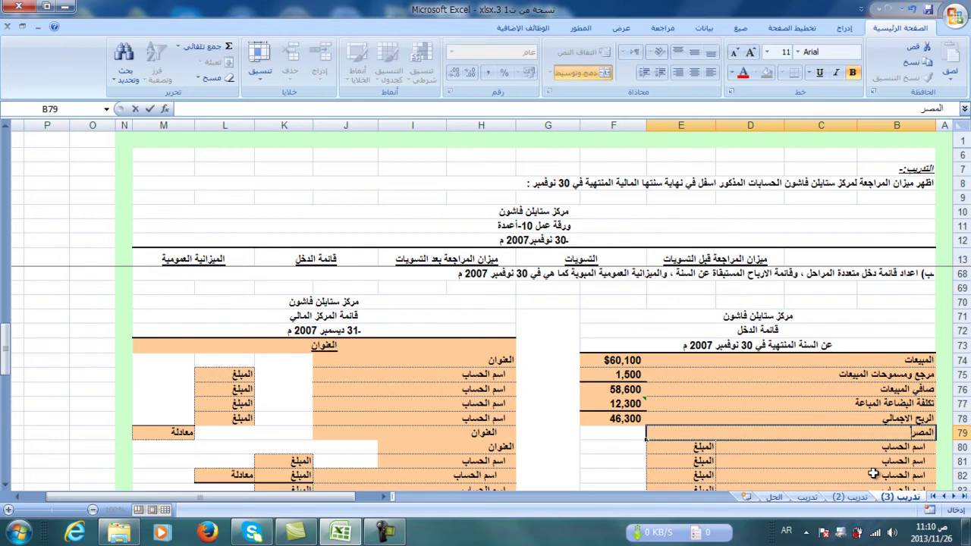
text(وفات التشغيلية)
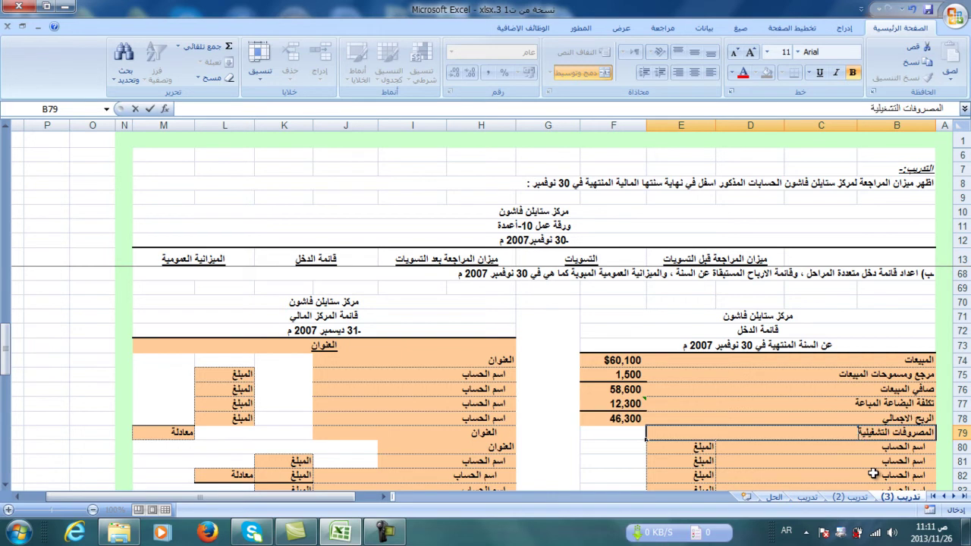
key(Return)
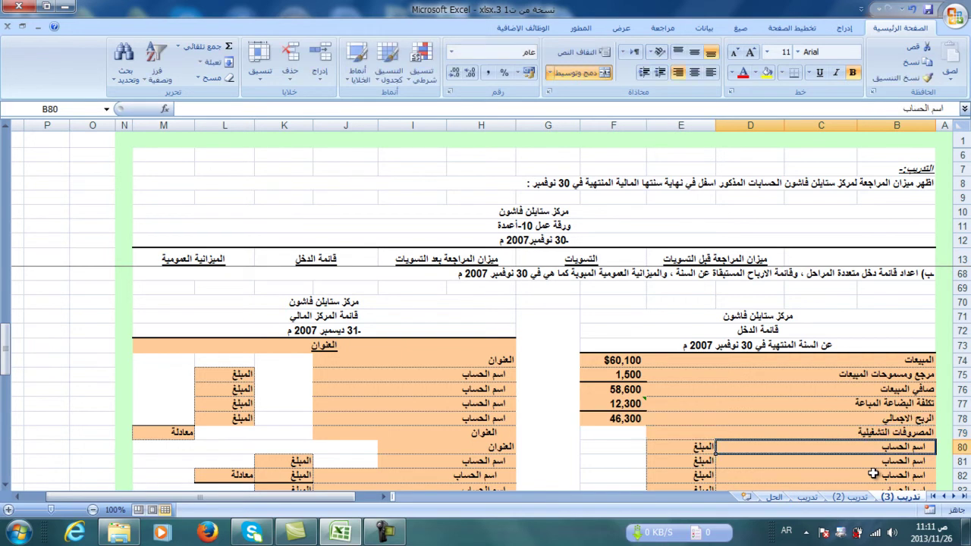
Link the first operating expense name in B80 to مصاريف الرواتب in B30 of the worksheet
text(=)
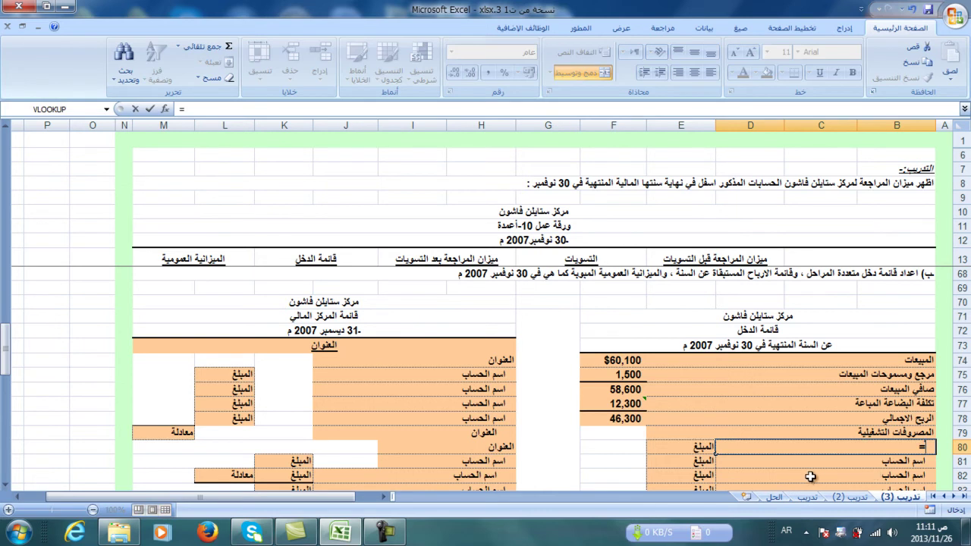
scroll(811, 478, up, 11)
scroll(810, 477, up, 3)
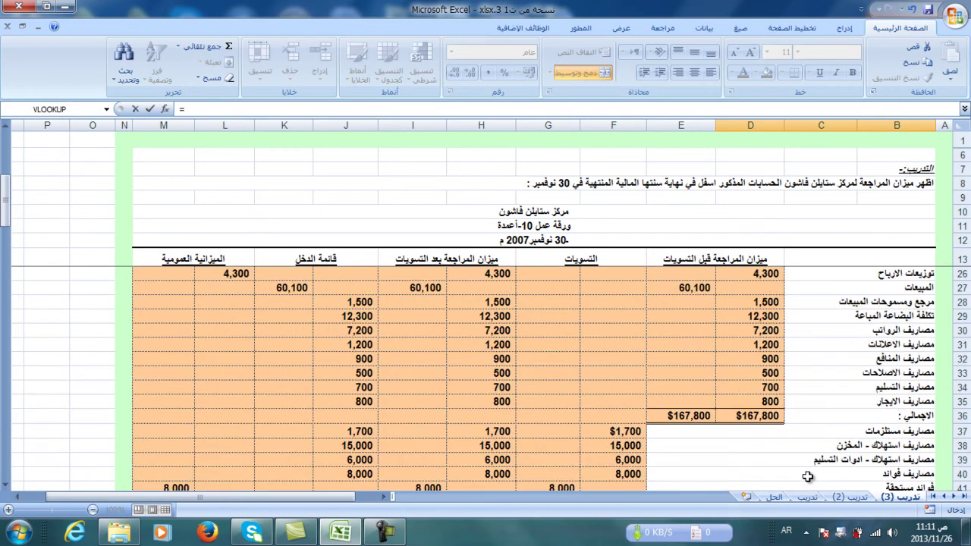
click(918, 329)
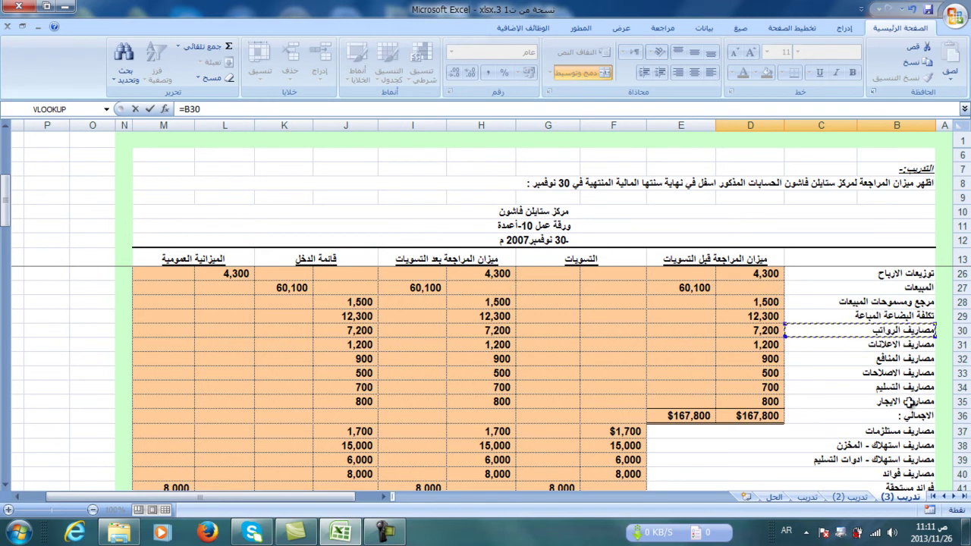
key(Return)
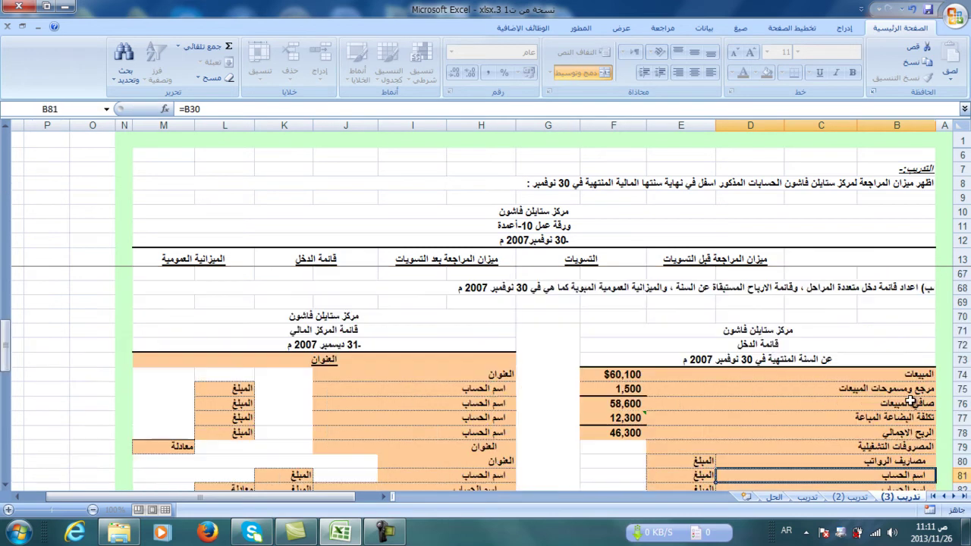
Fill the account name link in B80 down through B85 to bring in the following expense names
click(906, 376)
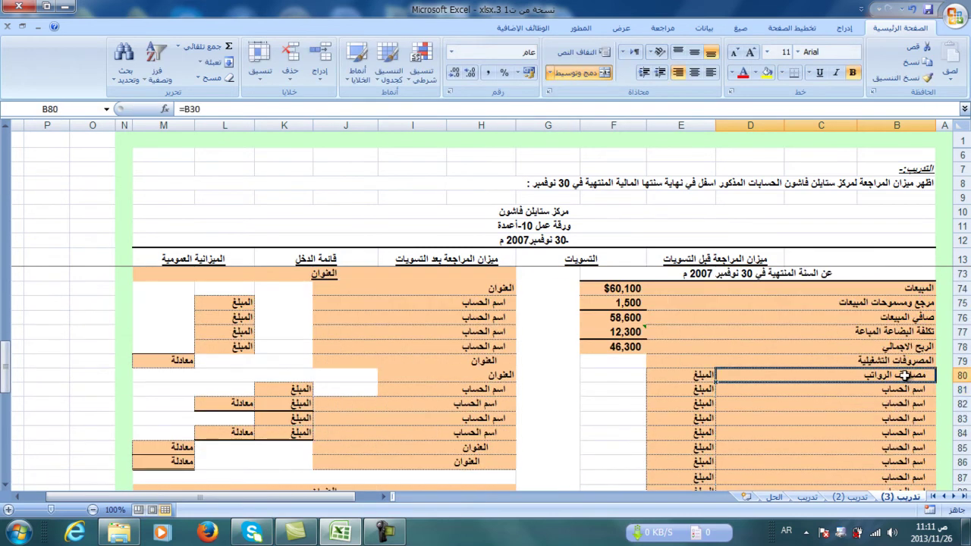
drag(715, 382, 730, 453)
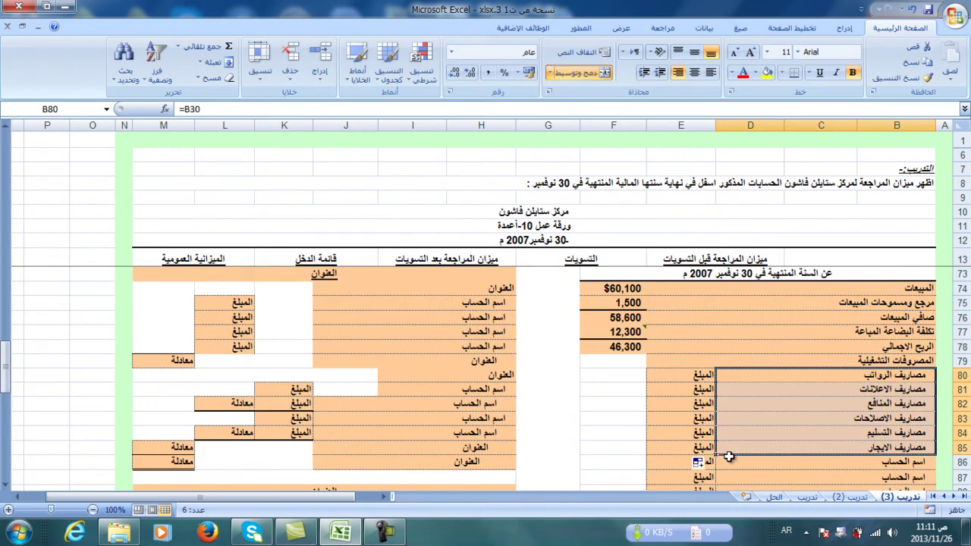
click(888, 448)
Link the expense name in B86 to مصاريف مستلزمات in B37 of the worksheet
click(885, 464)
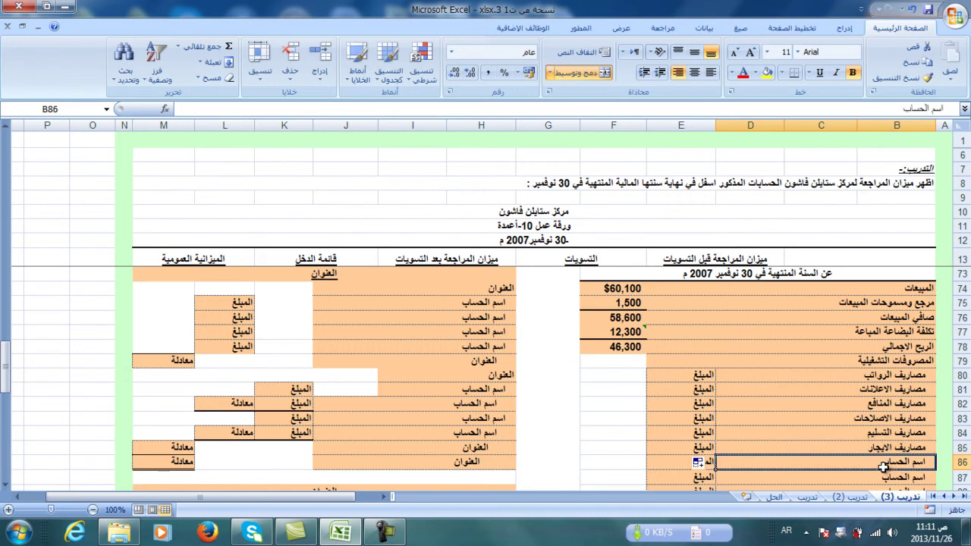
text(=)
scroll(885, 464, up, 10)
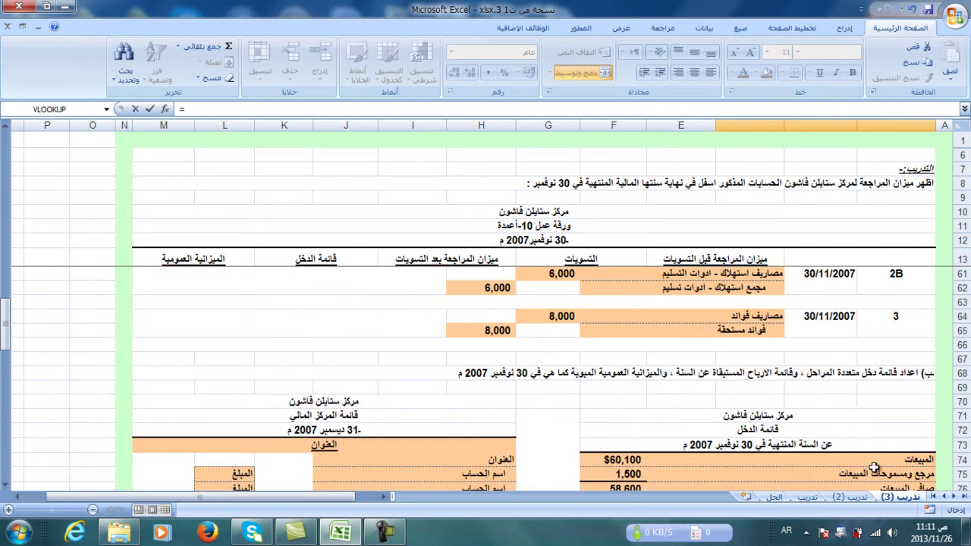
scroll(875, 467, up, 4)
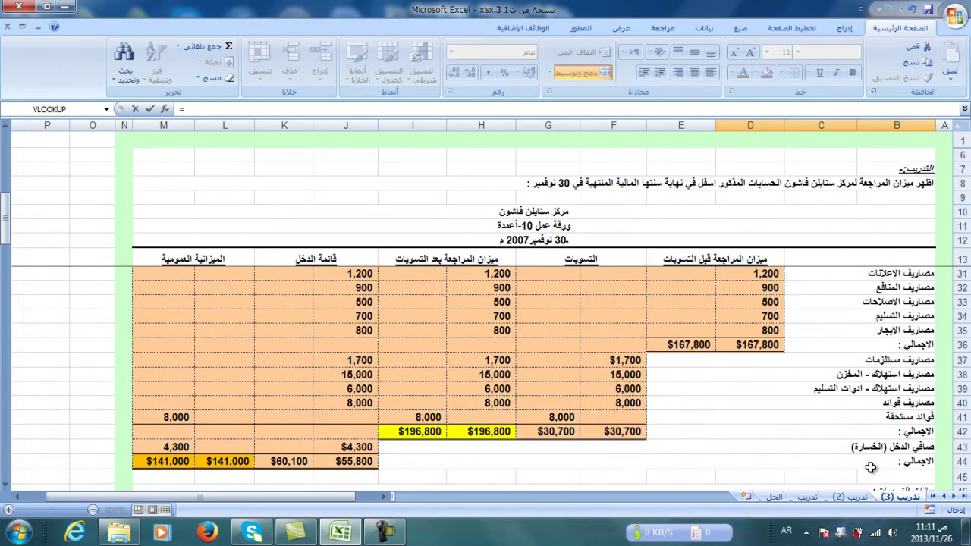
click(911, 361)
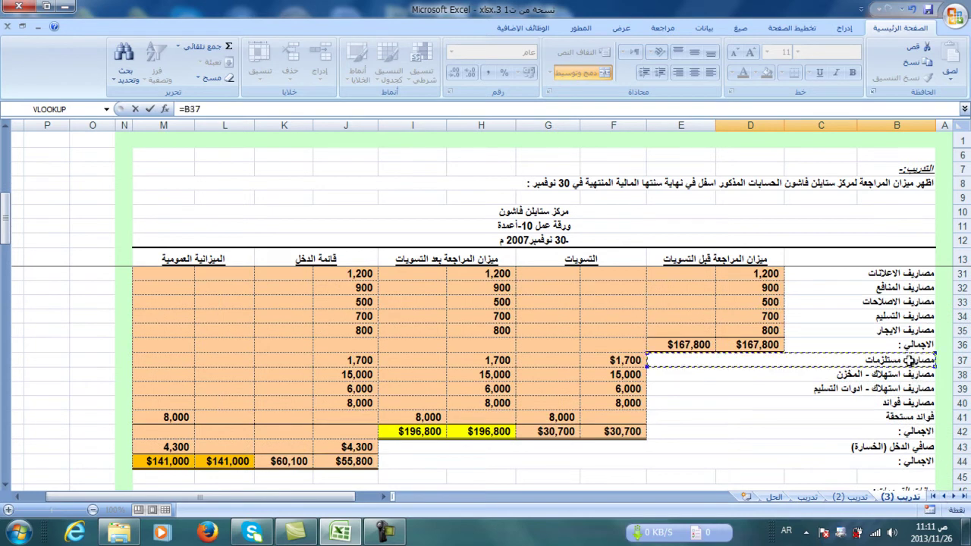
key(Return)
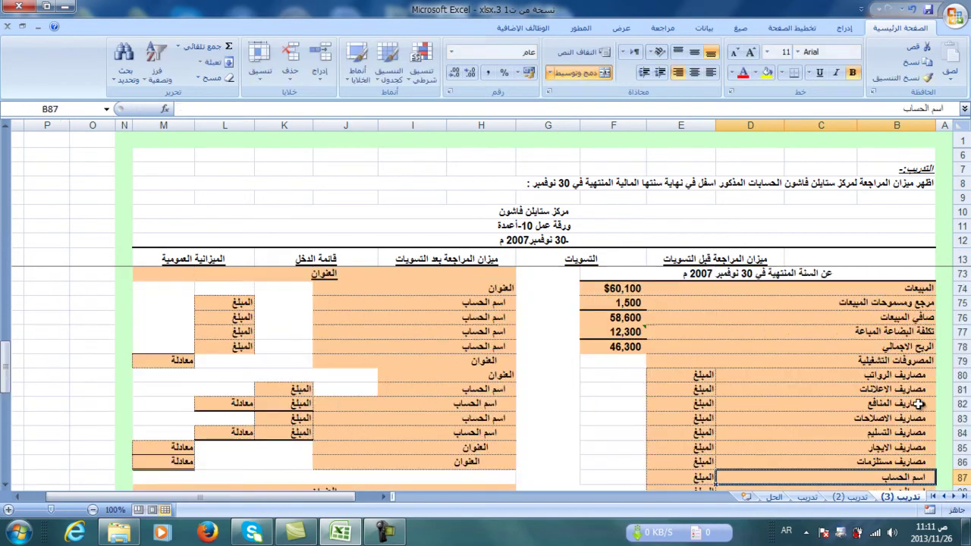
Fill the account name link in B86 down through B88 to bring in the two depreciation expense names
click(884, 463)
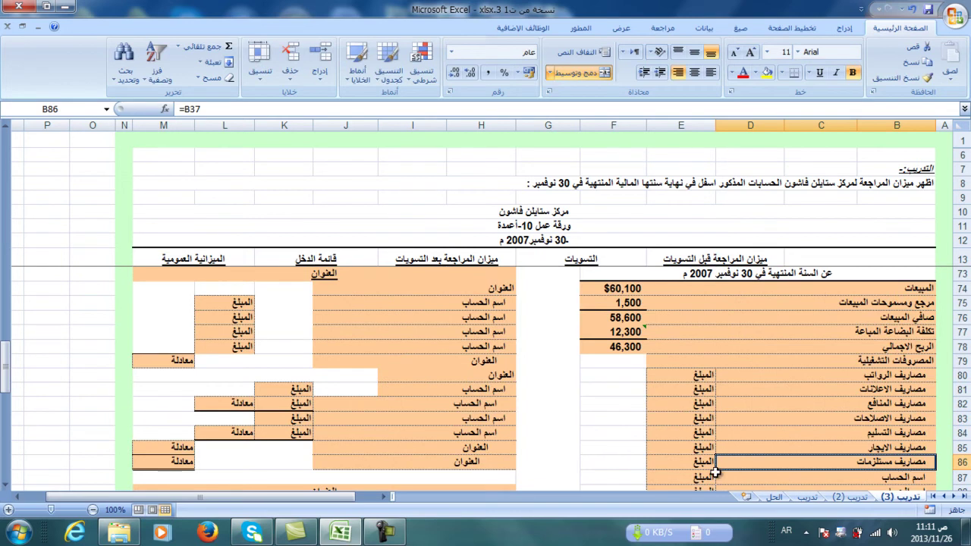
drag(715, 469, 725, 449)
click(771, 434)
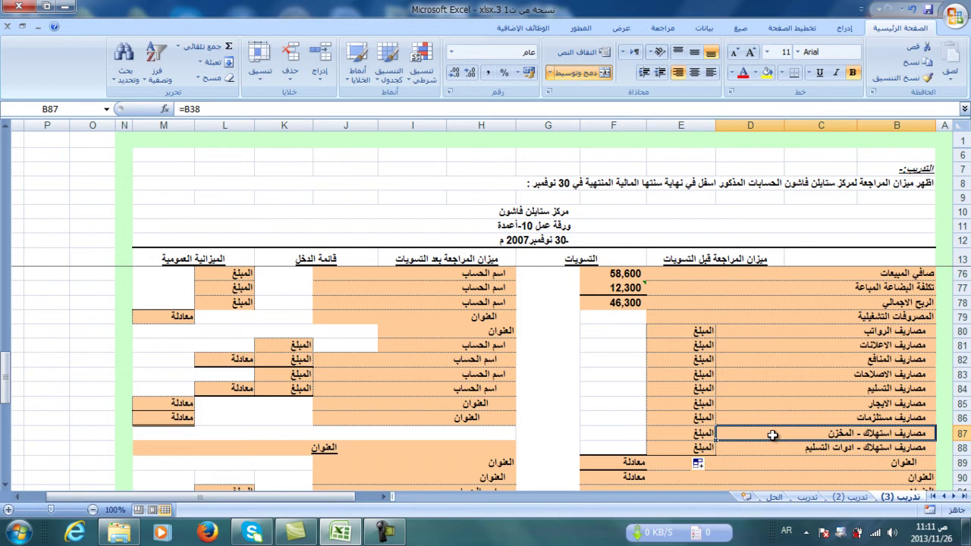
Link the مصاريف الرواتب amount in E80 to its income statement debit amount in J30 of the worksheet
click(713, 336)
text(=)
scroll(685, 344, up, 10)
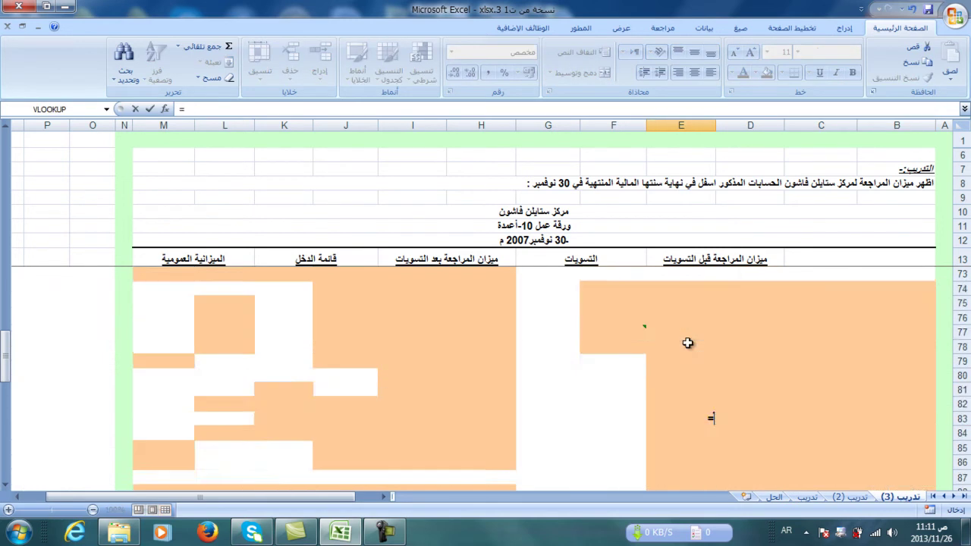
scroll(686, 344, up, 6)
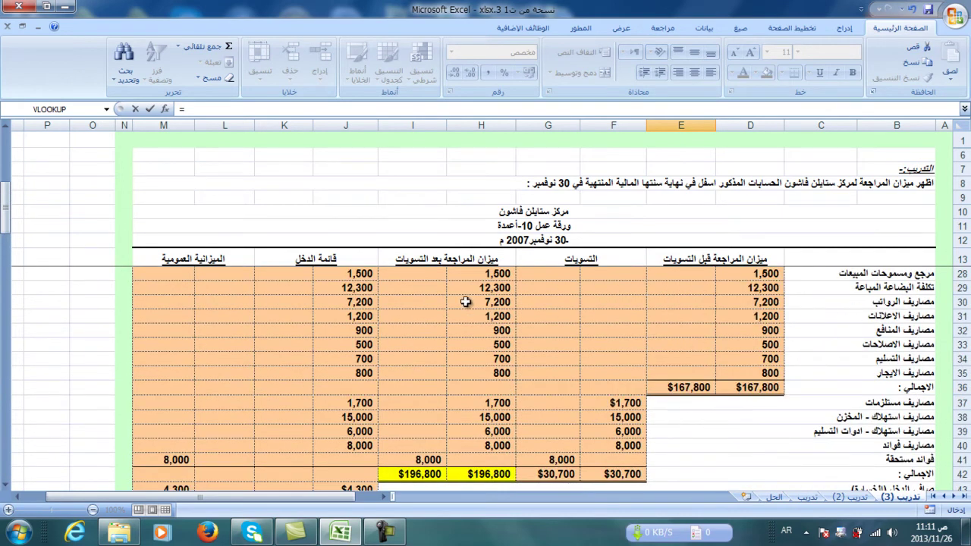
click(347, 302)
key(Return)
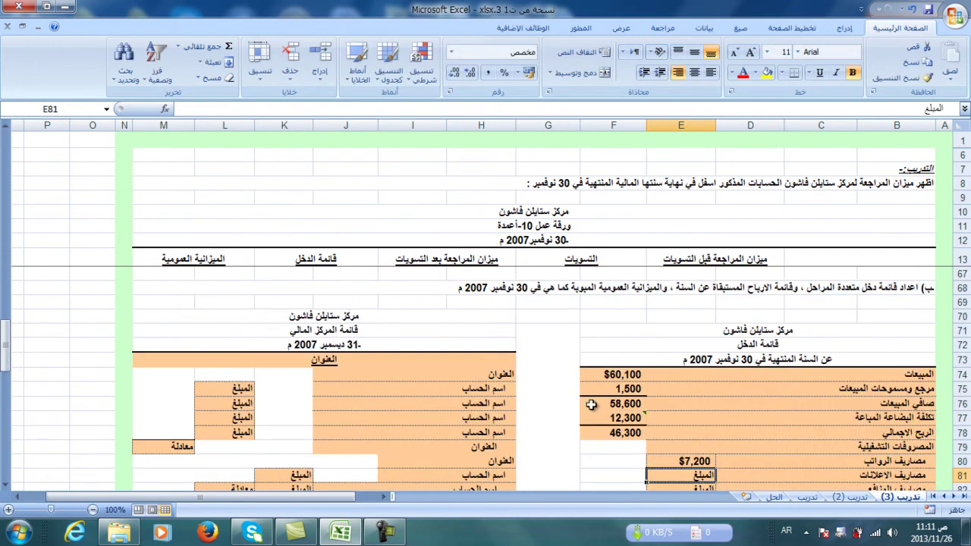
Copy the amount link in E80 into E81 as a formula only, and fill it down through E85
text(=)
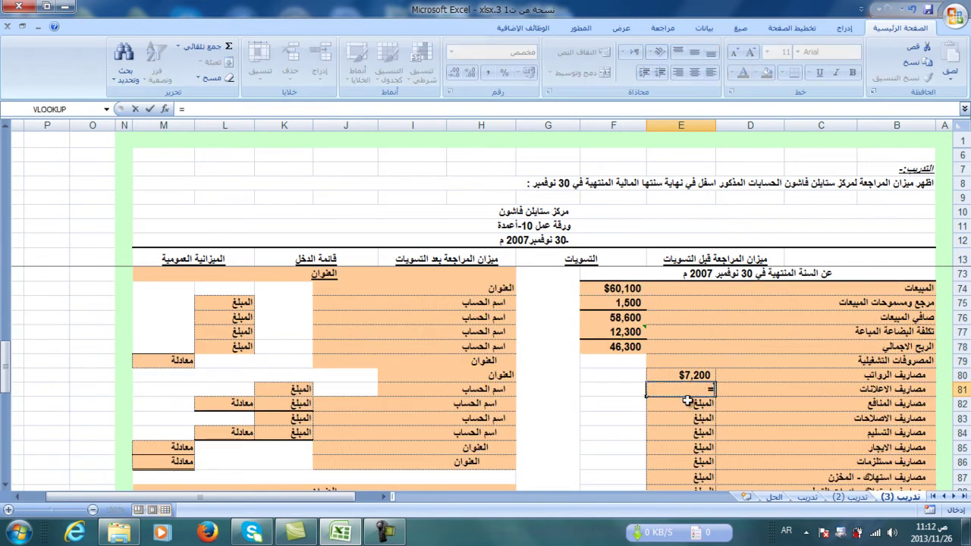
key(Escape)
right_click(704, 377)
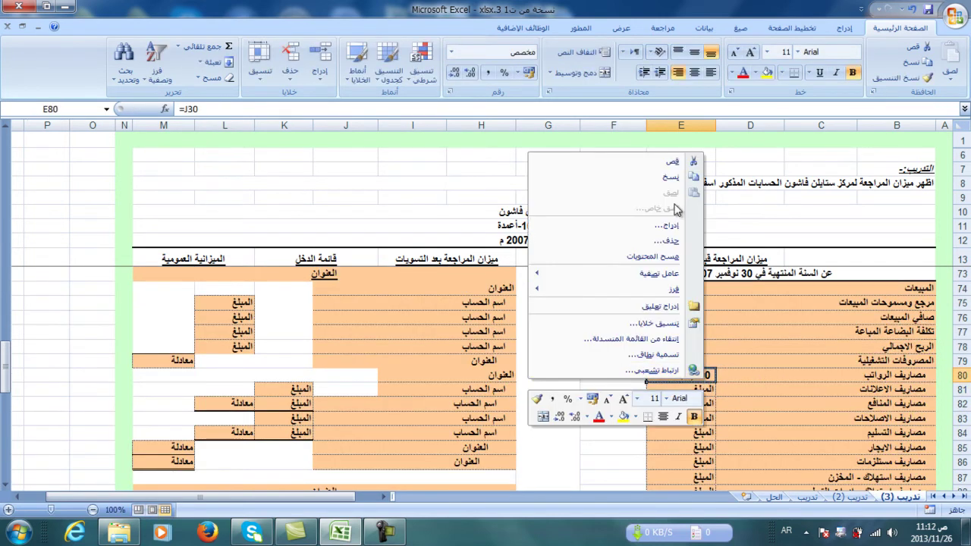
click(692, 180)
right_click(704, 389)
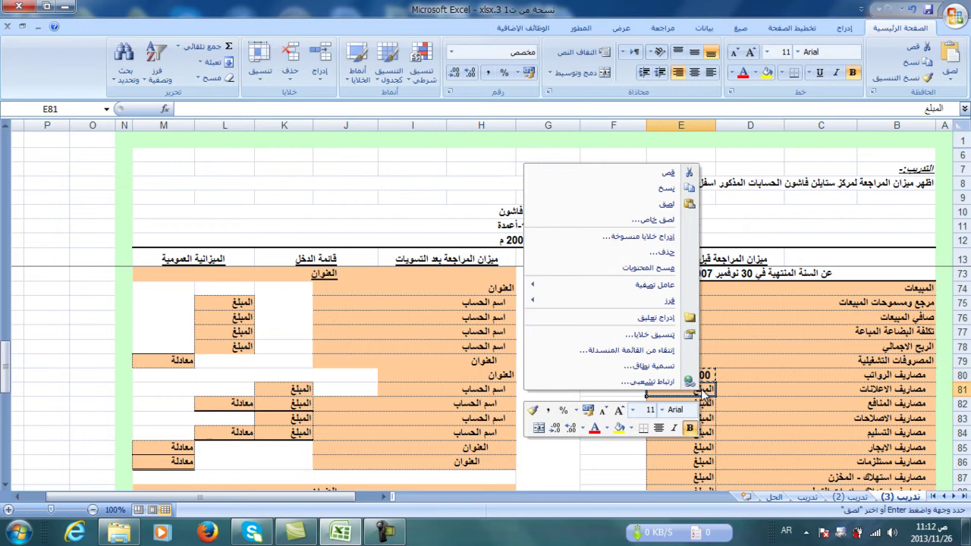
click(687, 222)
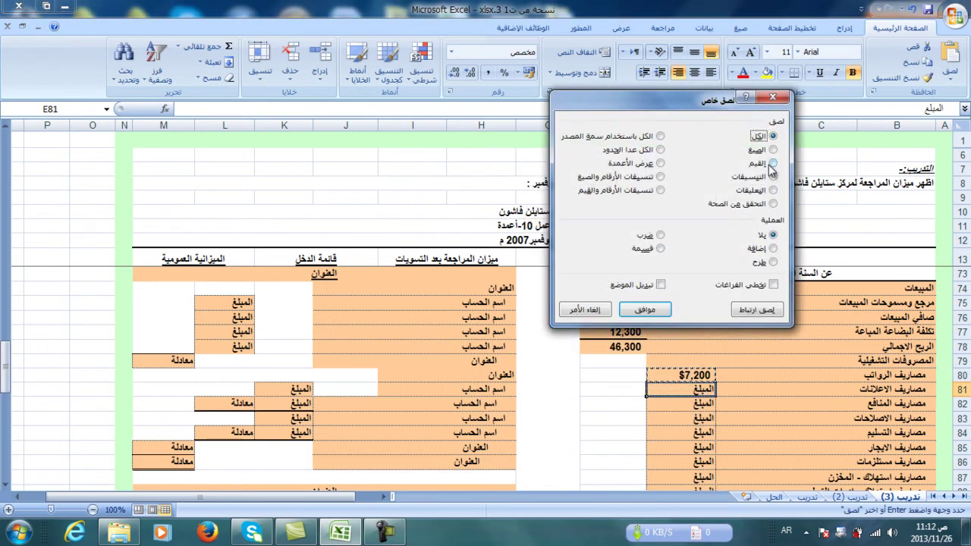
click(772, 150)
click(645, 309)
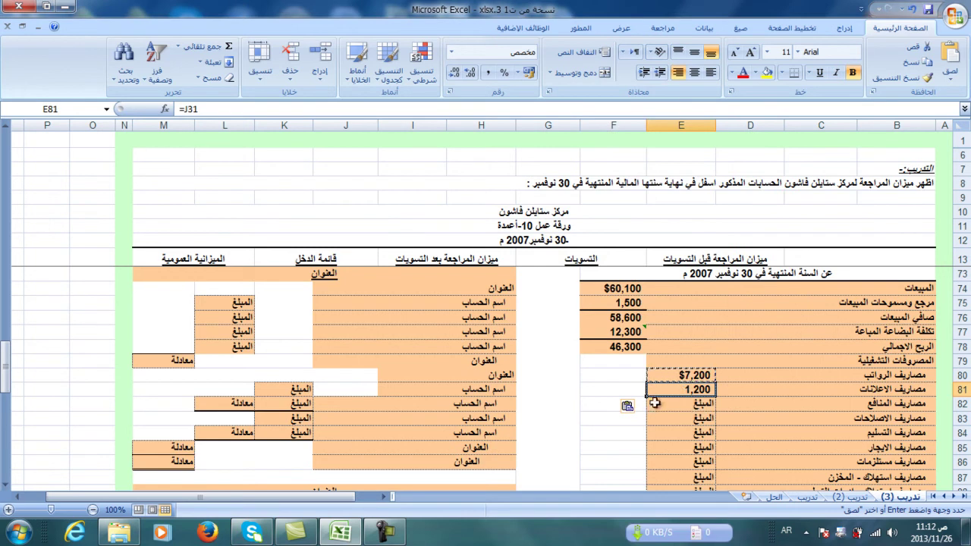
drag(648, 398, 658, 459)
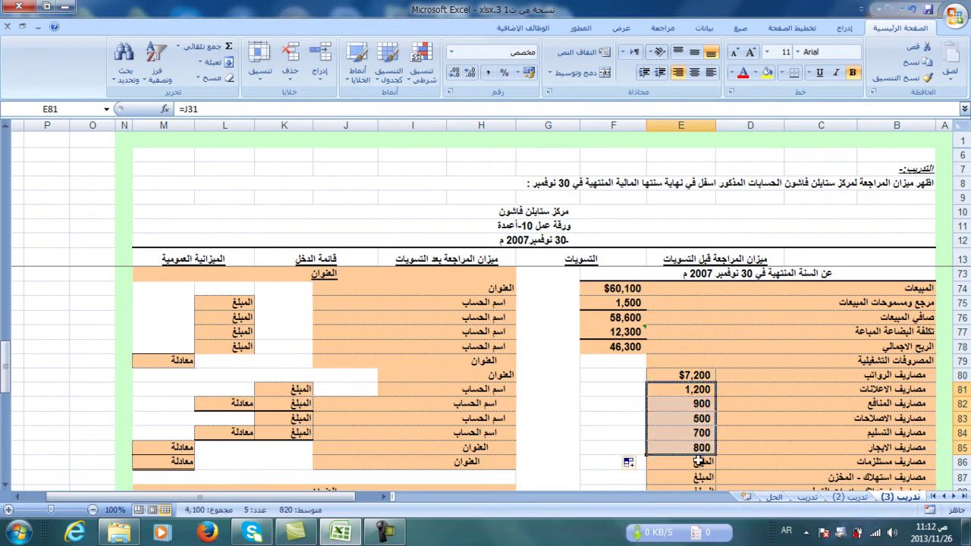
Link the مصاريف مستلزمات amount in E86 to J37 in the worksheet's income statement column
click(700, 462)
text(=)
scroll(760, 468, up, 9)
scroll(750, 481, up, 4)
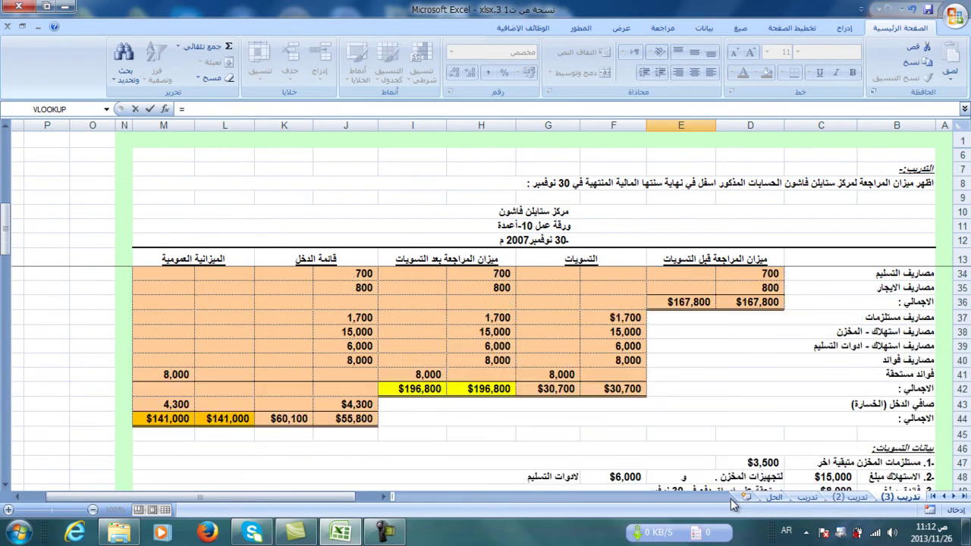
click(359, 319)
key(Return)
Fill the amount link in E86 down through E88 for the two depreciation expenses
scroll(654, 347, down, 2)
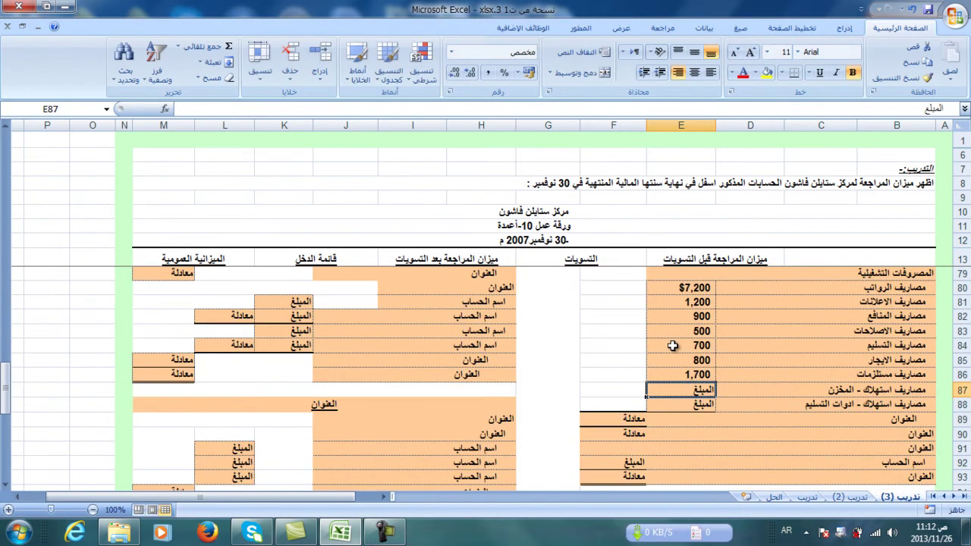
click(694, 374)
drag(647, 381, 650, 407)
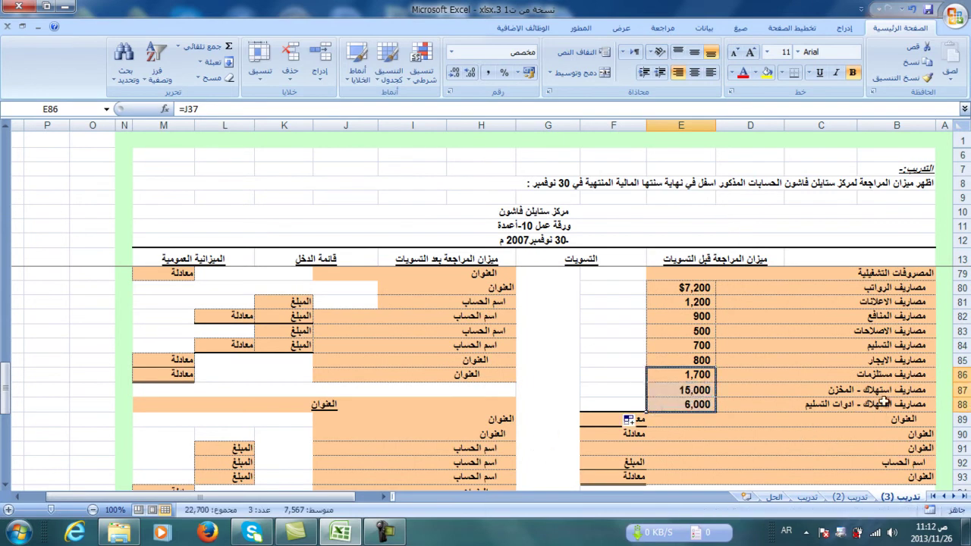
Enter the title اجمالي المصروفات التشغيلية in cell B89 of the income statement
drag(892, 419, 954, 438)
click(907, 420)
text(اجم)
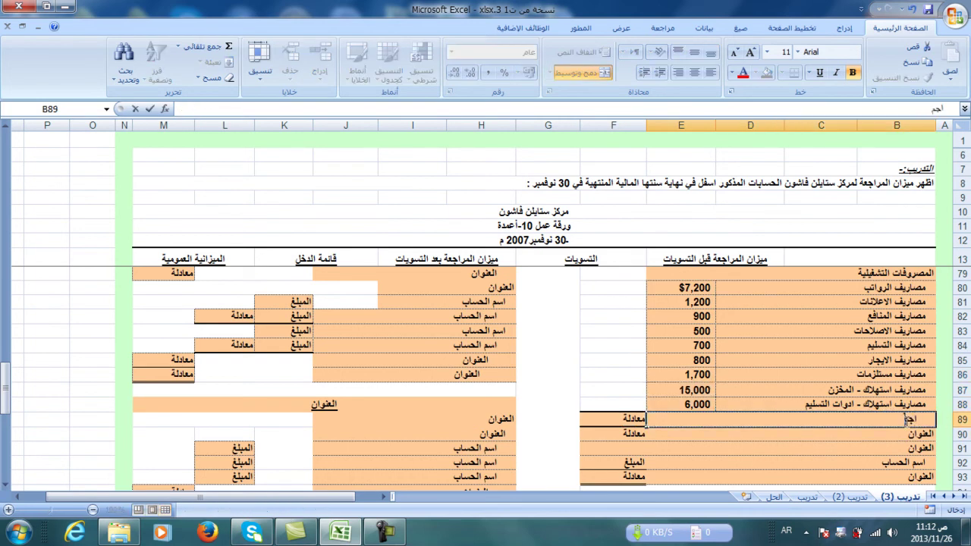
text(الي المصروفات التشغيلية)
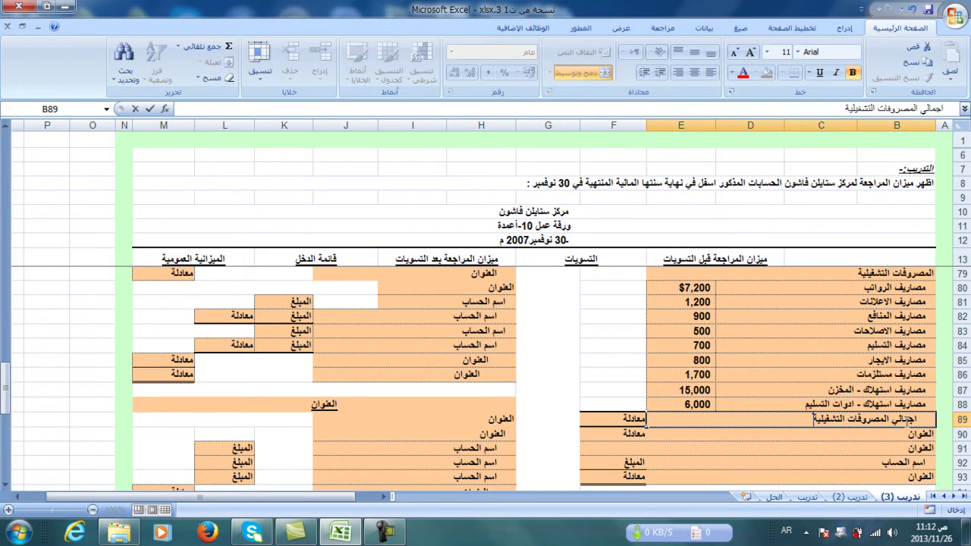
key(Return)
Total the operating expense amounts E80:E88 in F89 with AutoSum
click(613, 419)
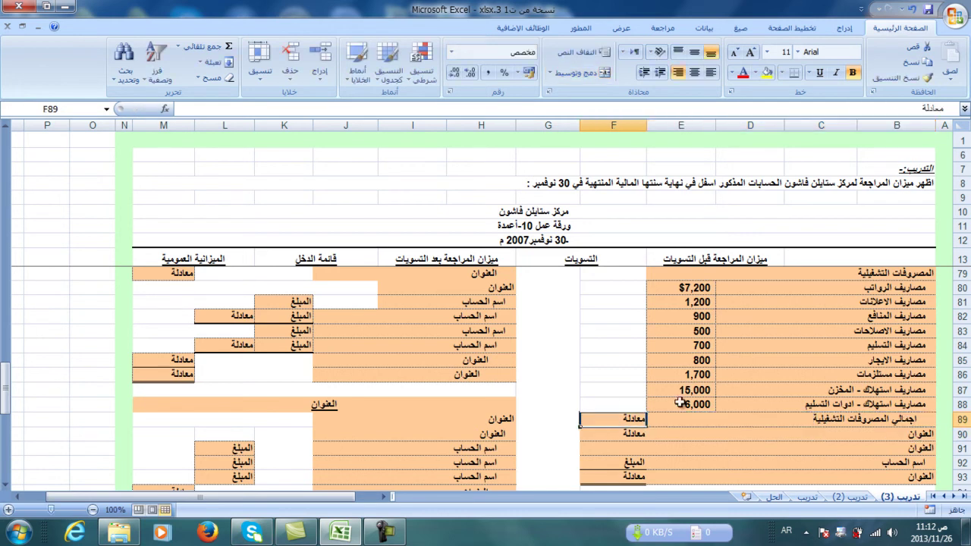
click(217, 47)
drag(678, 403, 687, 289)
key(Return)
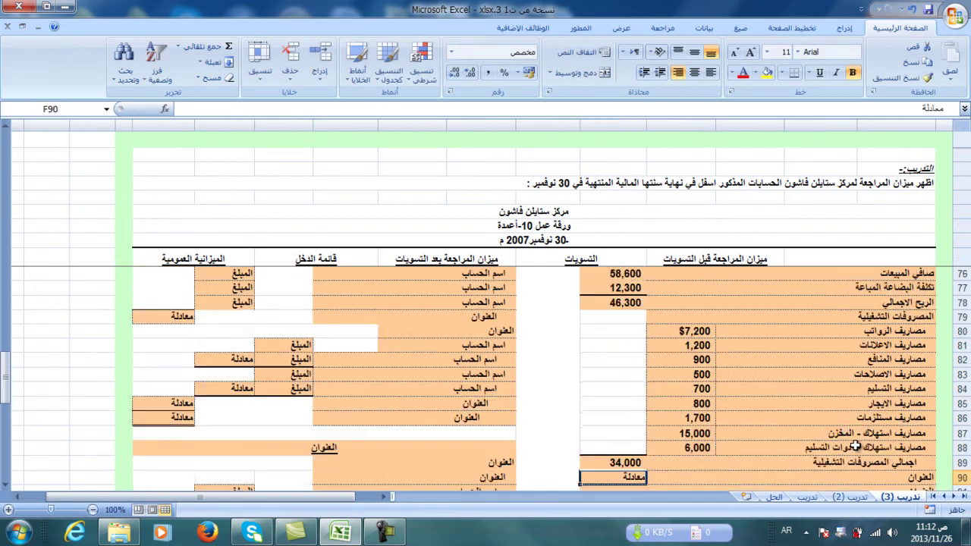
Enter the title الربح من عمليات التشغيل (الربح التشغيلية) in cell B90
scroll(855, 446, up, 1)
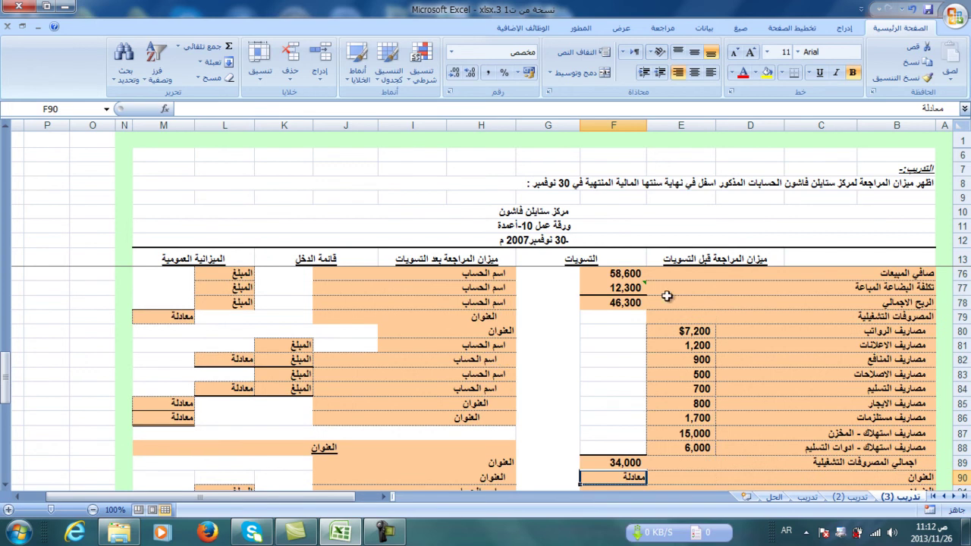
click(901, 478)
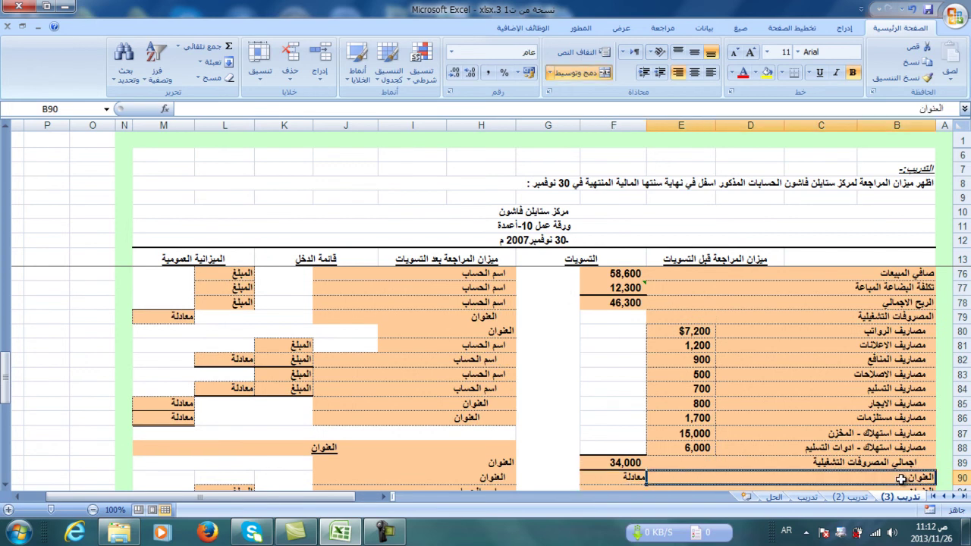
text(الربح)
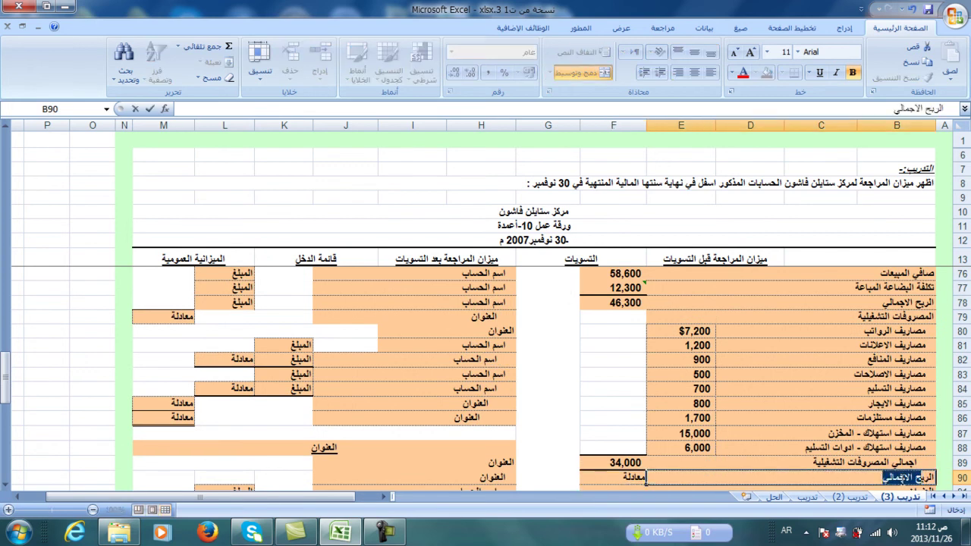
text( من عمليات التشغيل)
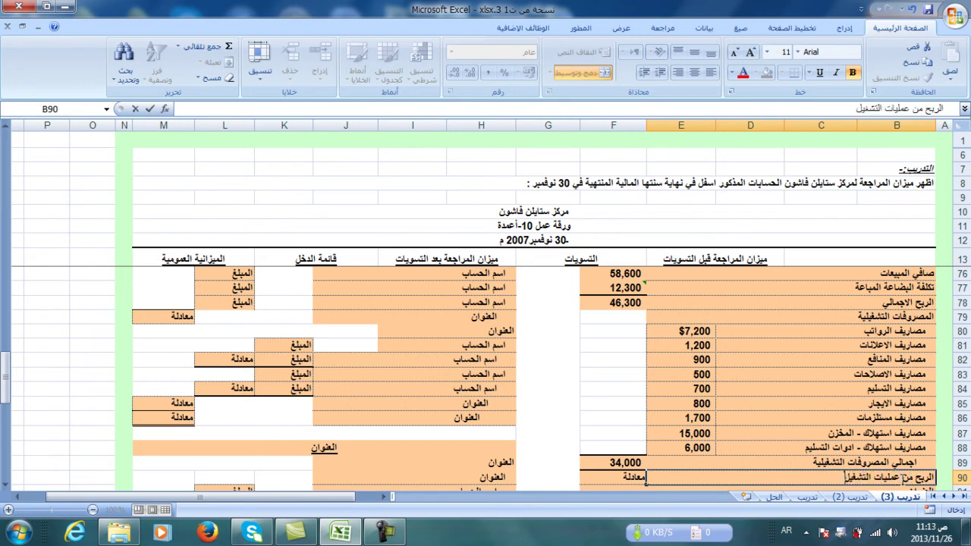
key(Return)
double_click(782, 465)
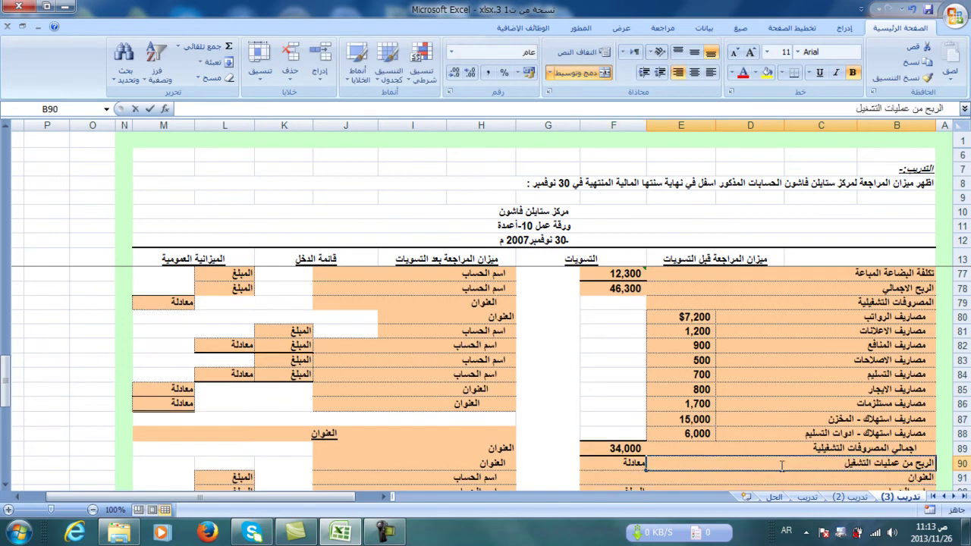
text((الربح التشغ)
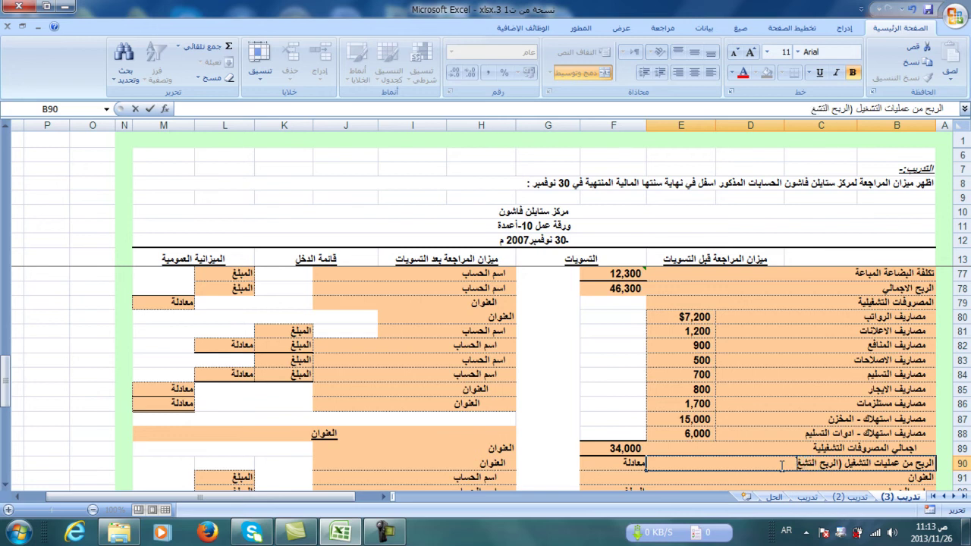
text(يبلية))
key(Return)
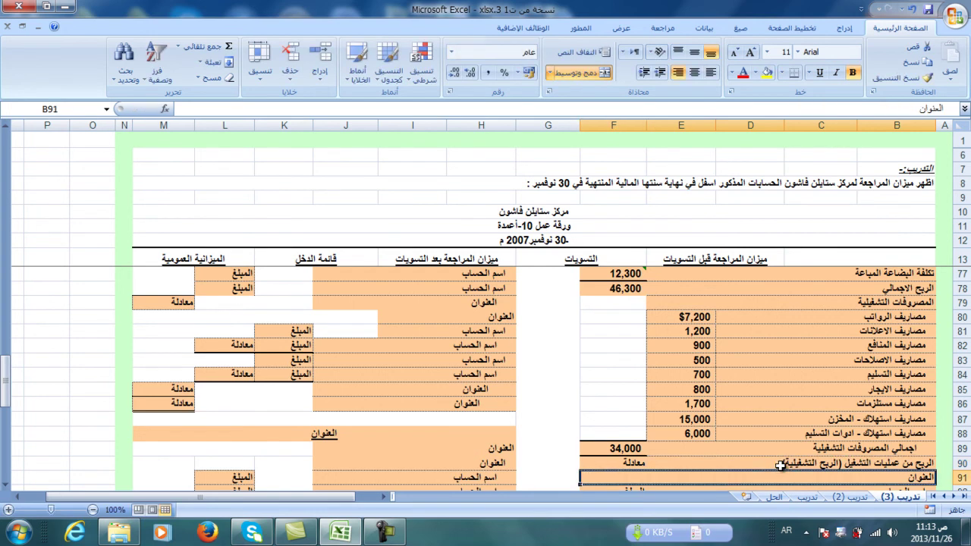
Calculate operating income in F90 by subtracting total operating expenses in F89 from gross profit in F78
click(608, 461)
text(=)
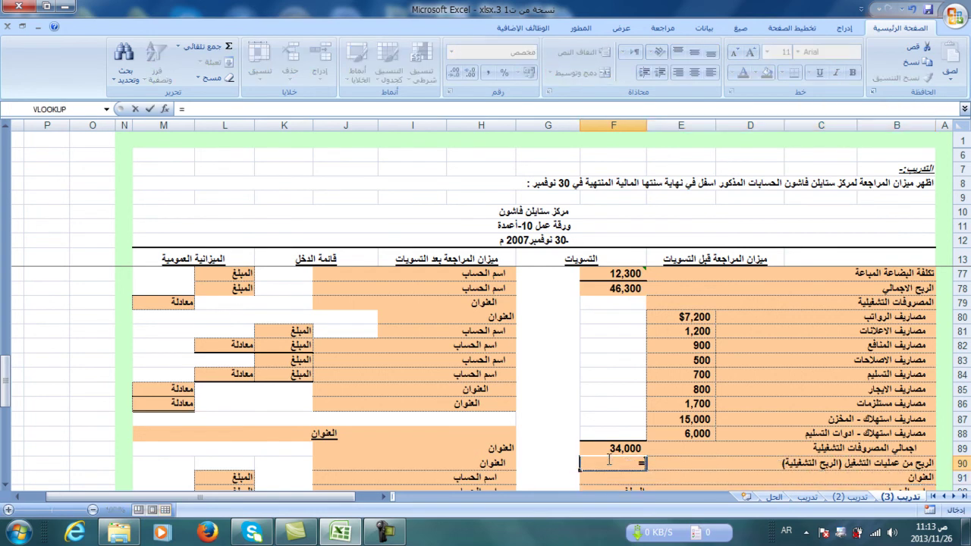
click(622, 289)
text(-)
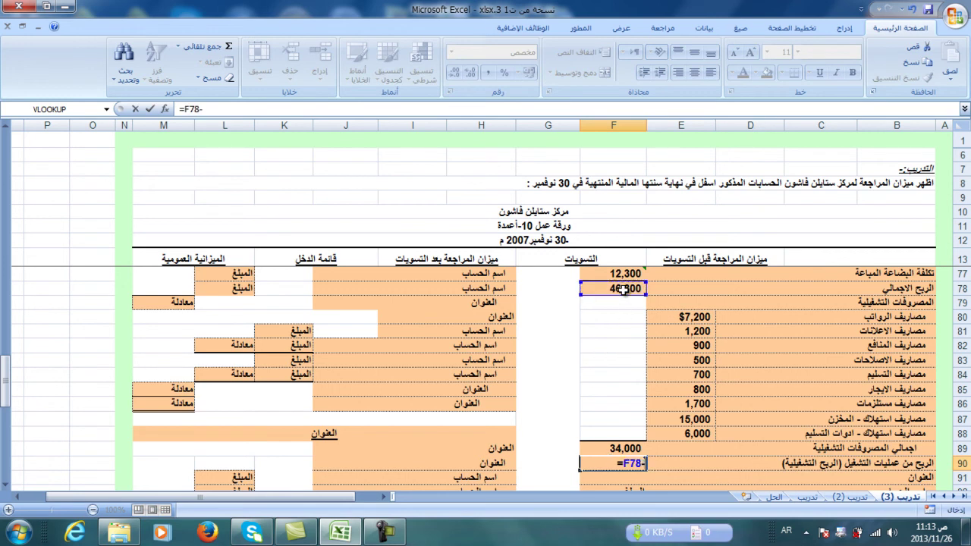
click(618, 448)
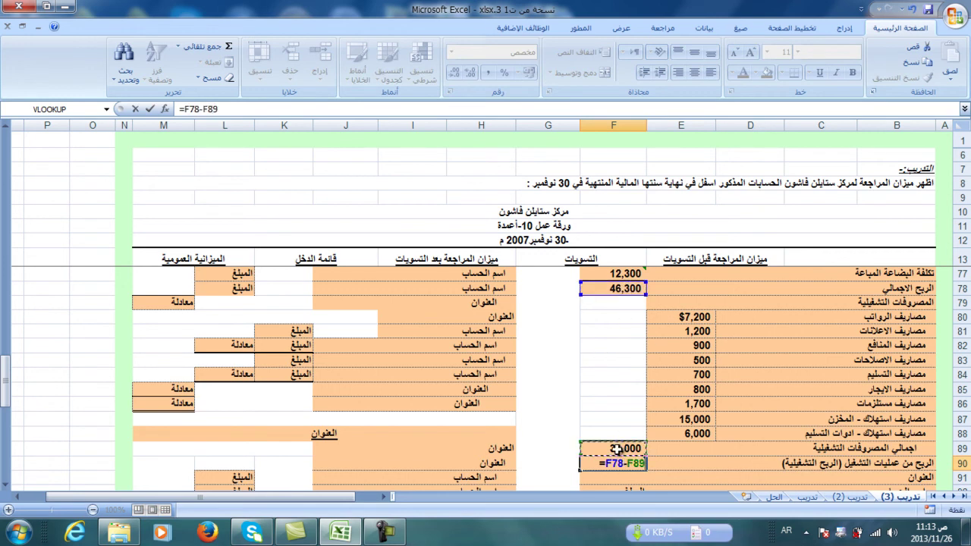
key(Return)
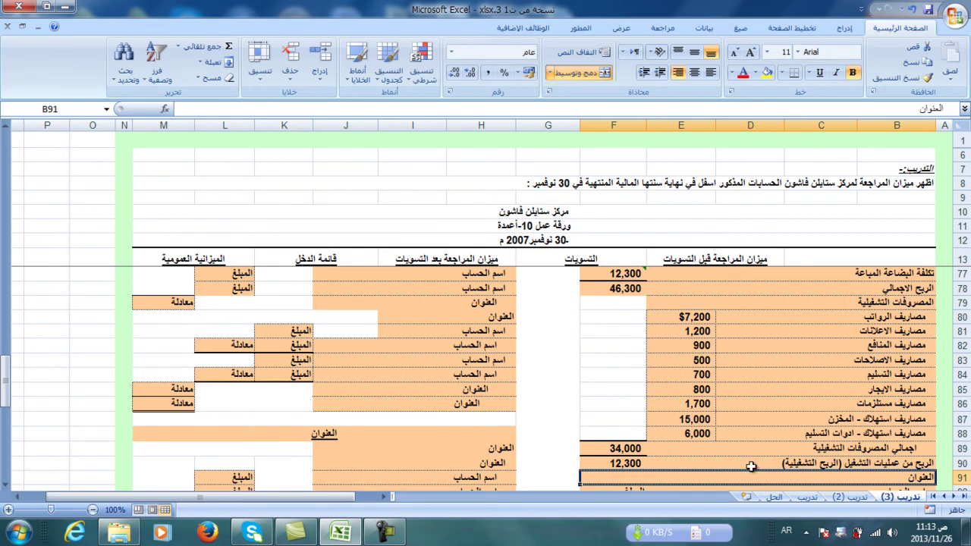
scroll(761, 472, down, 1)
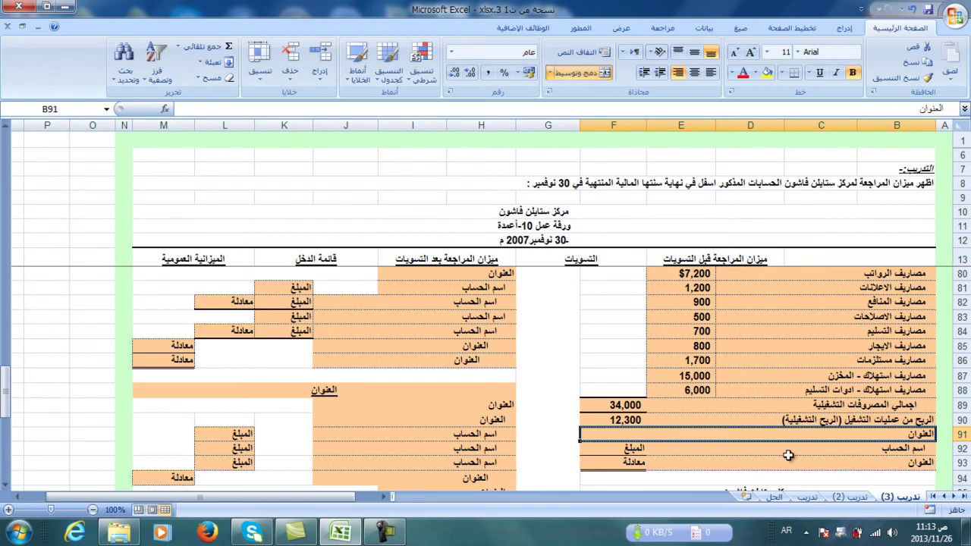
Link the title in cell B91 of the income statement to the account name مصاريف فوائد in B40
text(=)
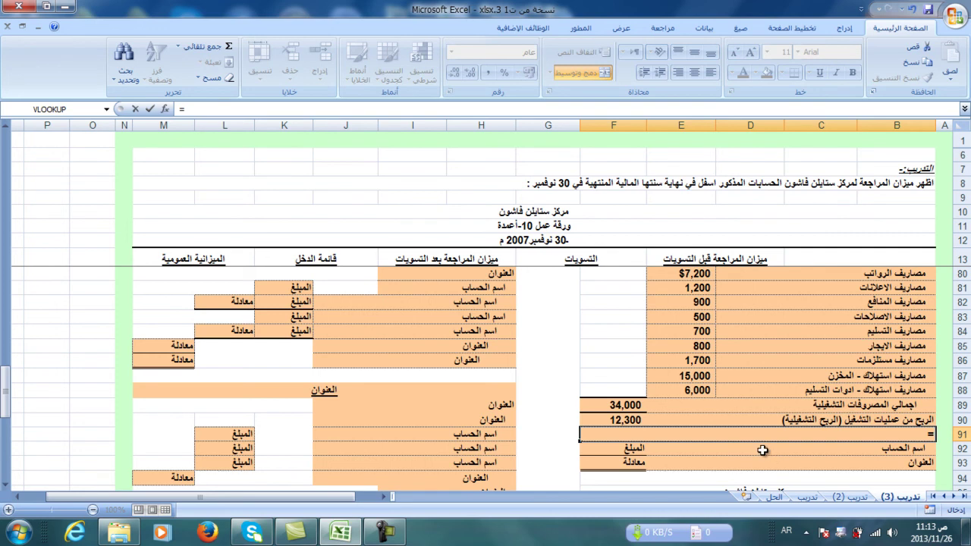
scroll(763, 450, up, 10)
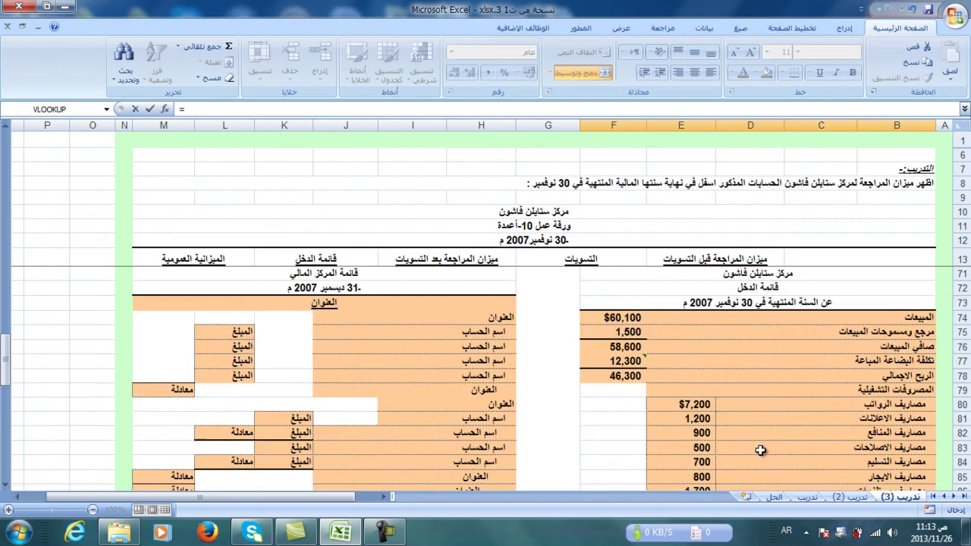
scroll(747, 449, up, 4)
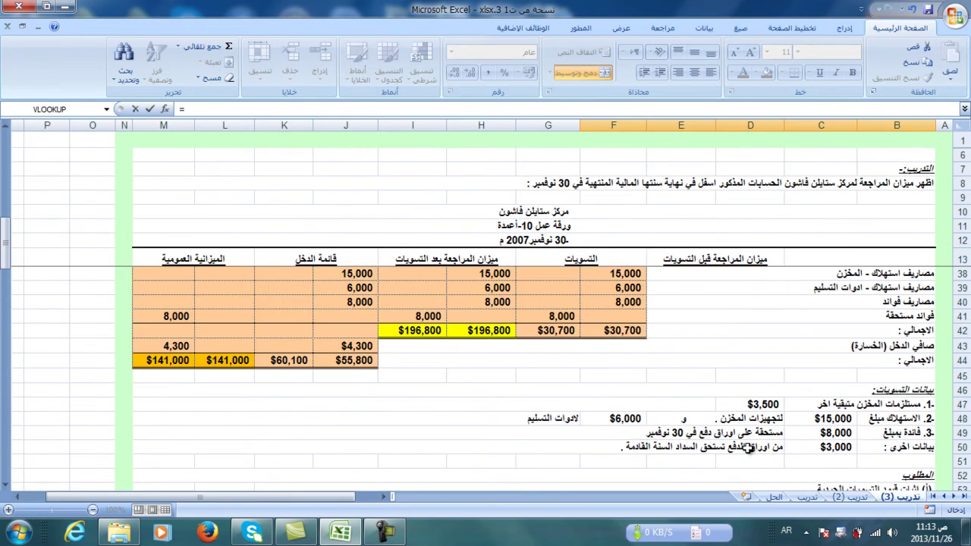
click(911, 302)
key(Return)
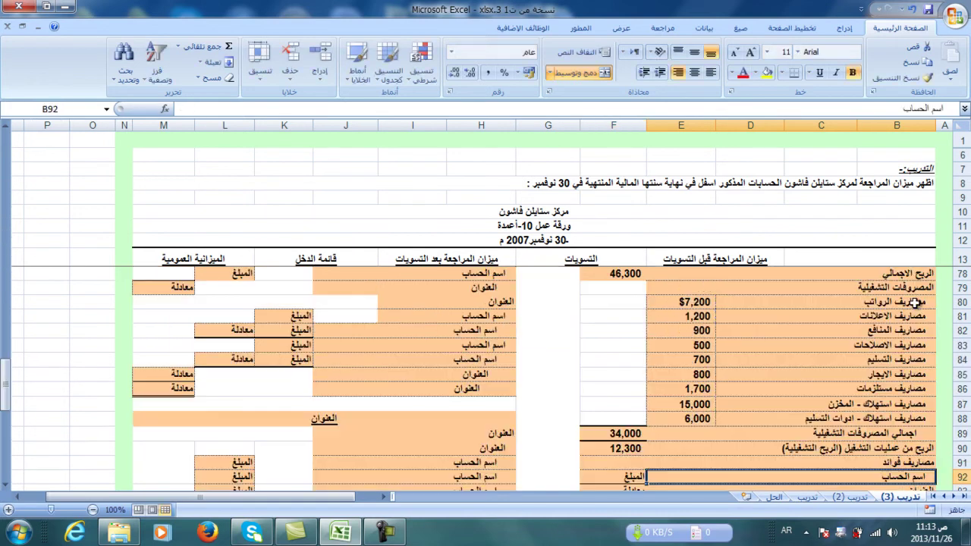
Link the account name in B92 to the worksheet account مصاريف فوائد in B40
click(613, 464)
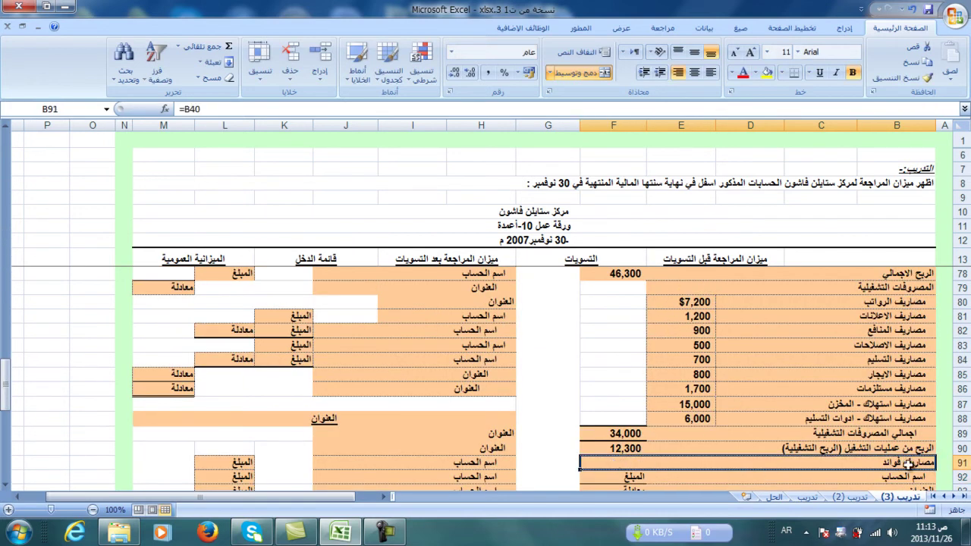
click(905, 476)
text(=)
scroll(896, 478, up, 9)
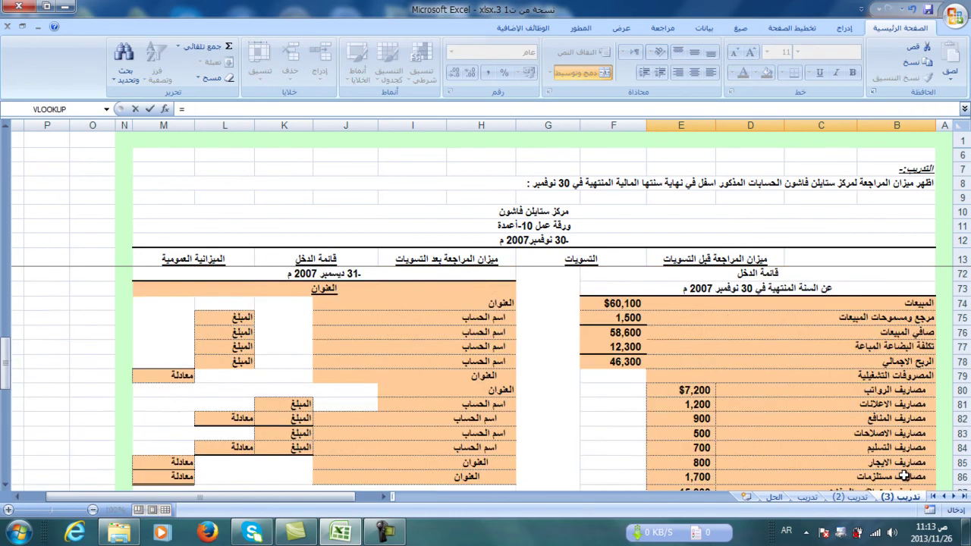
scroll(890, 480, up, 6)
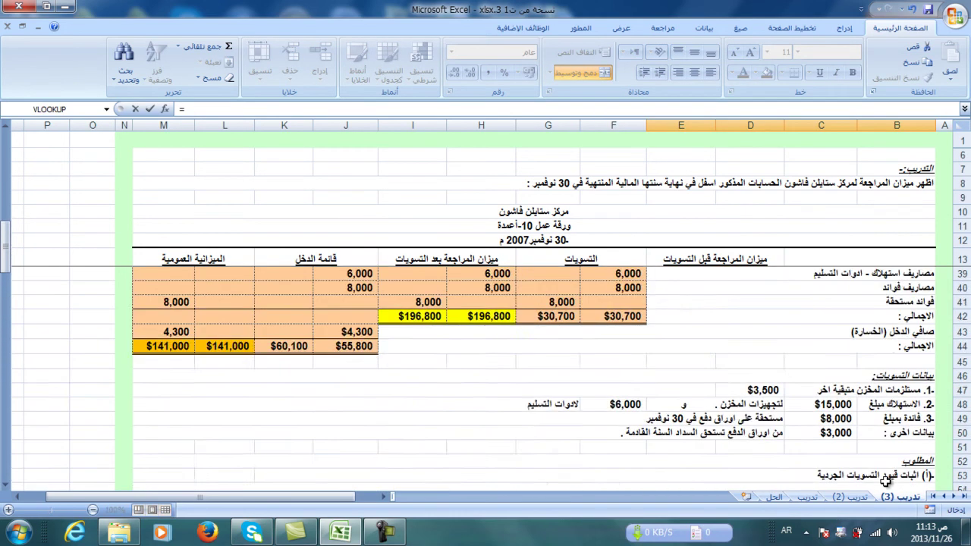
click(900, 375)
key(Return)
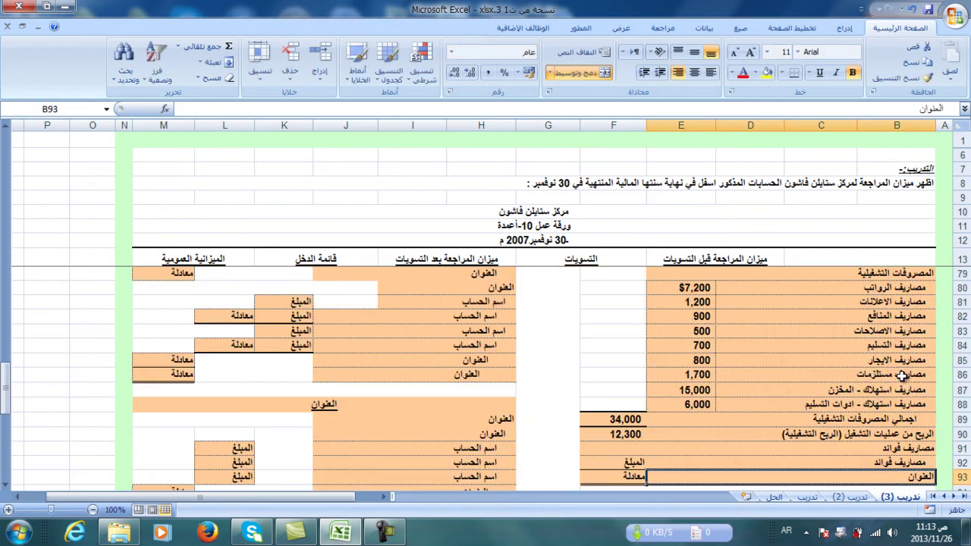
Enter the title مصاريف اخرى وخسائر in cell B92
click(887, 460)
text(م)
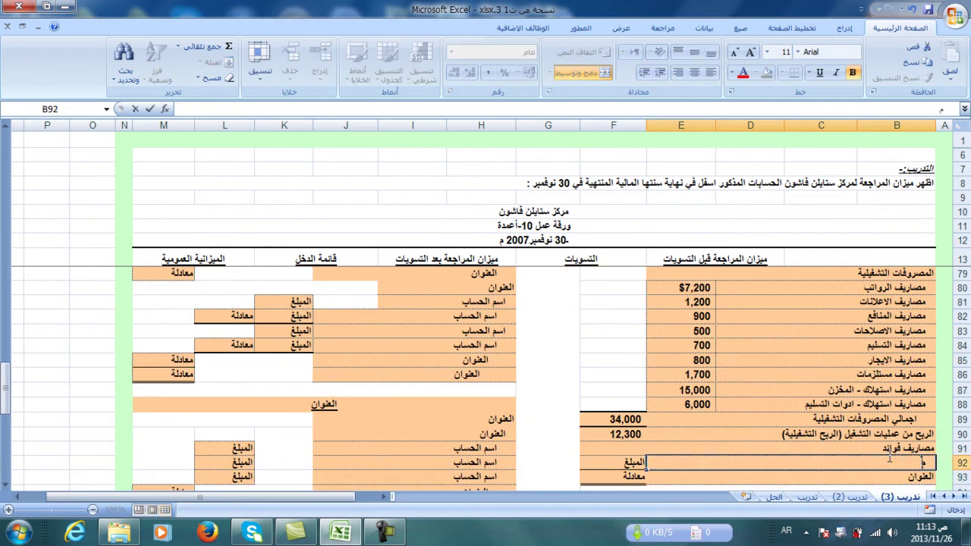
text(صاريف اخرى و)
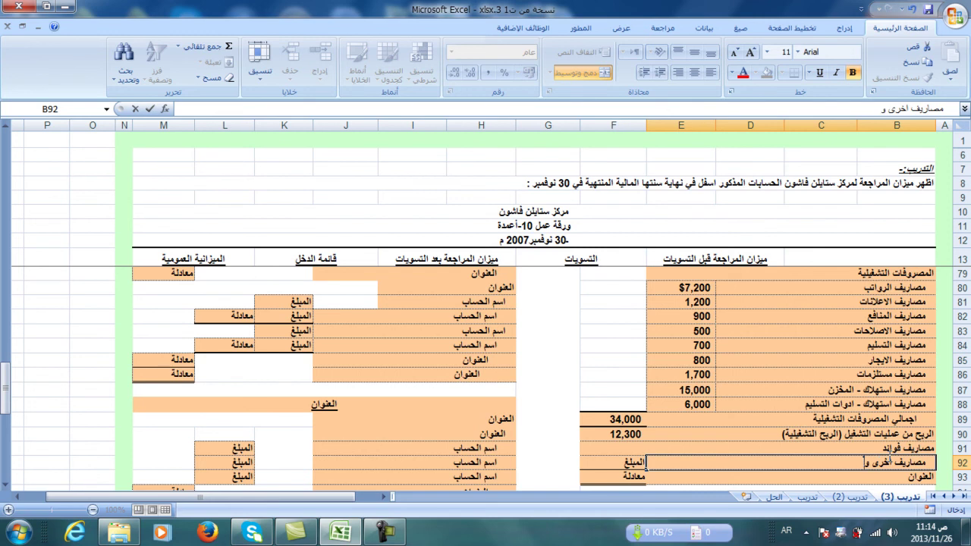
text(خسائر)
key(Return)
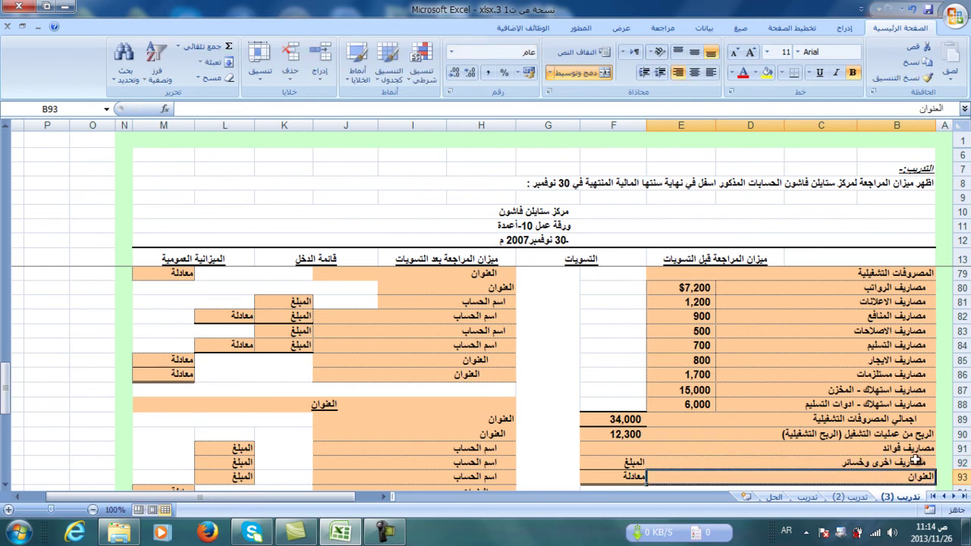
Replace the title in cell B91 with مصاريف اخرى وخسائر
click(629, 462)
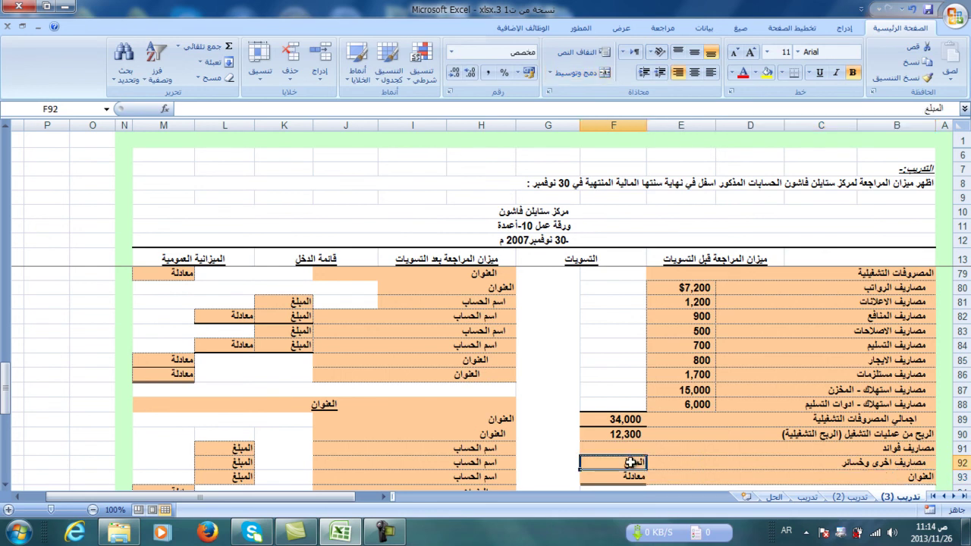
click(913, 449)
text(م)
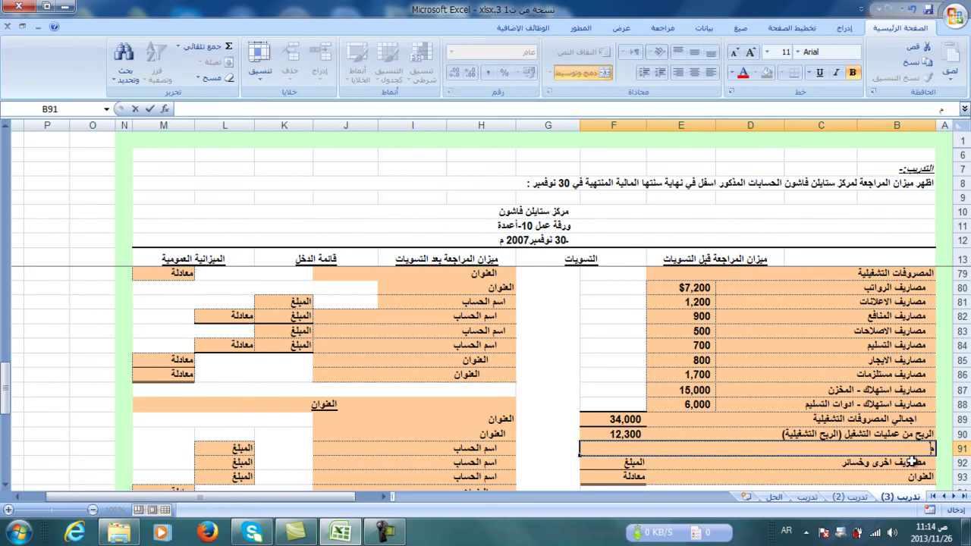
text(صاريف اخ)
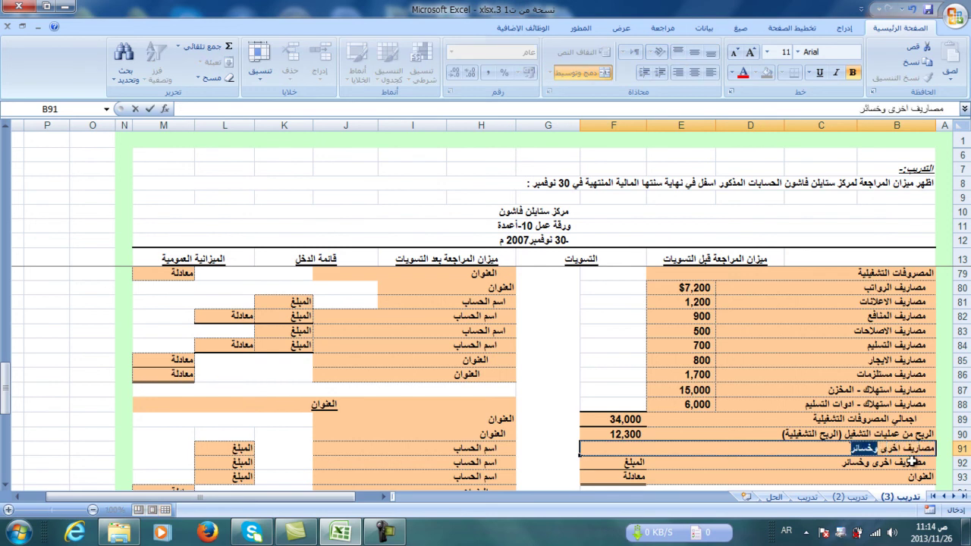
text(رى)
key(Return)
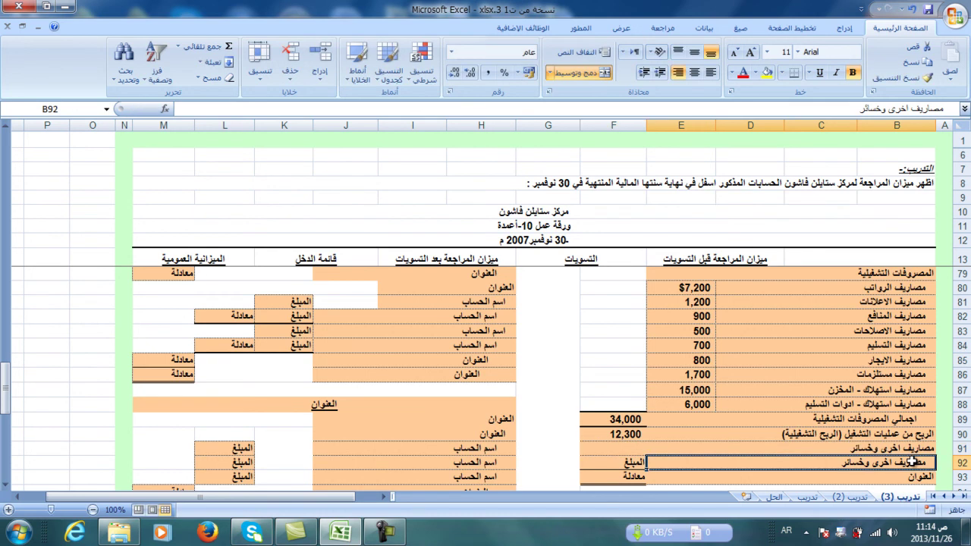
Replace the text in B92 with a link to the worksheet account مصاريف فوائد in B40
text(=)
scroll(883, 462, up, 9)
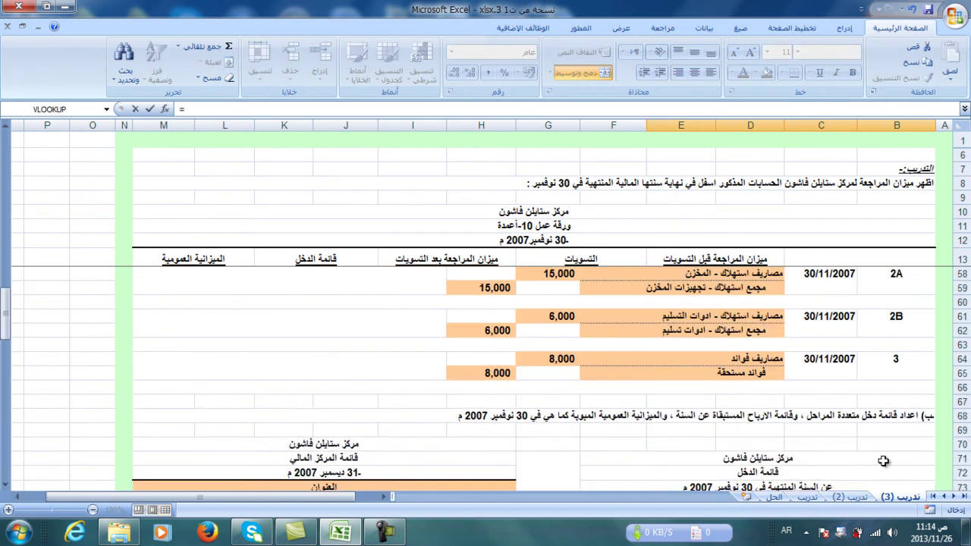
scroll(884, 462, up, 8)
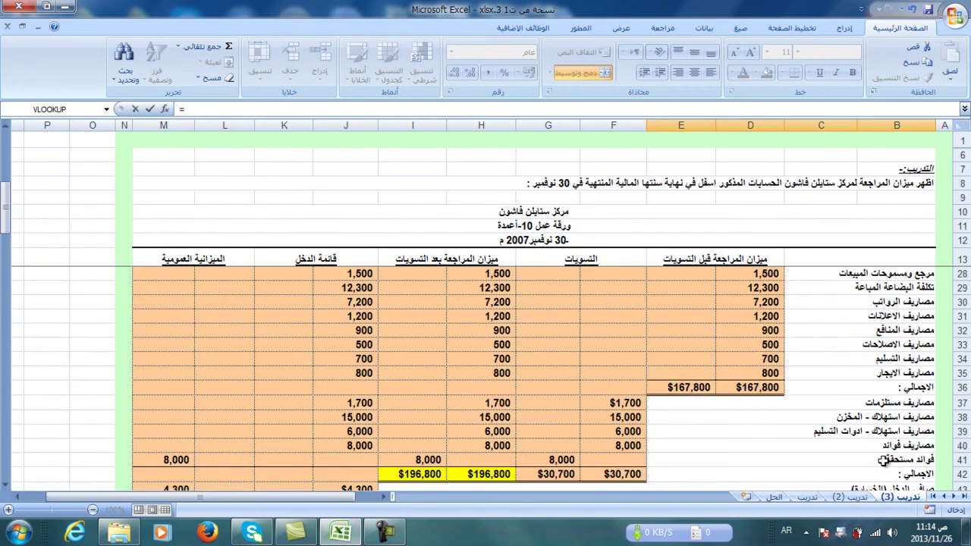
click(915, 446)
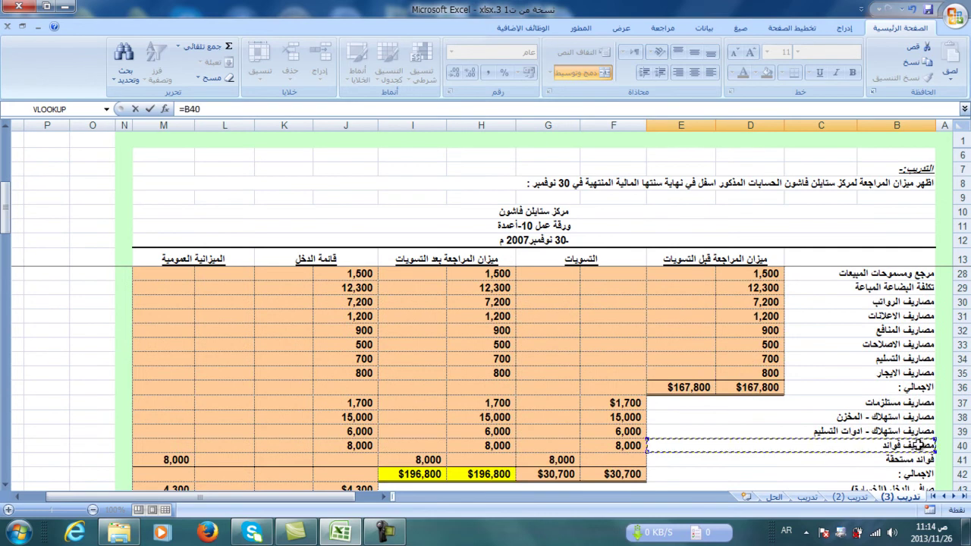
key(Return)
click(914, 460)
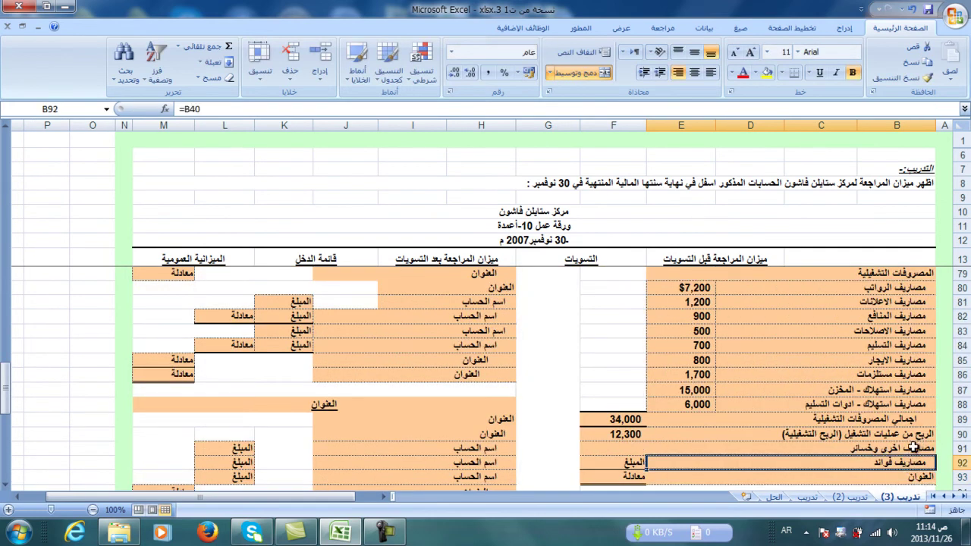
click(909, 448)
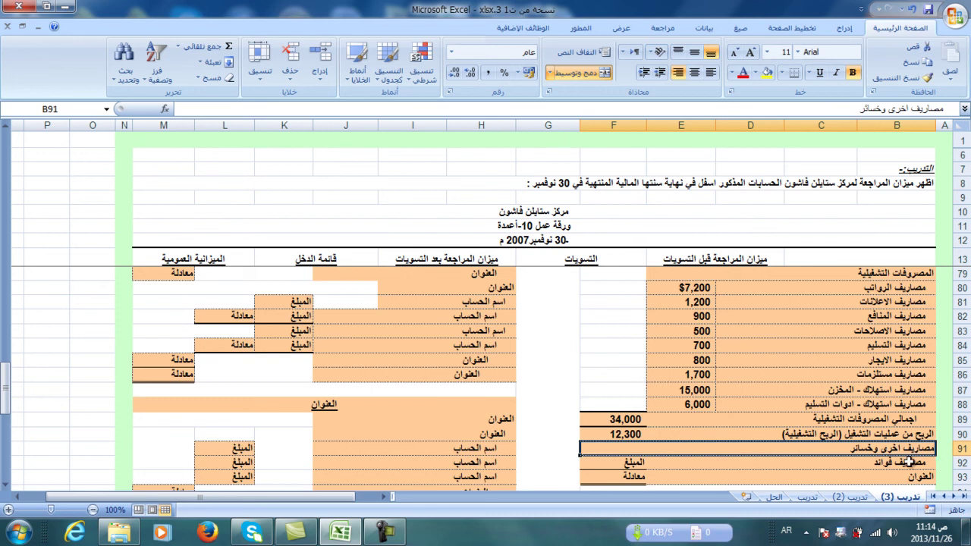
Link the interest expense amount in F92 to its income statement column amount in J40 of the worksheet
click(601, 463)
text(=)
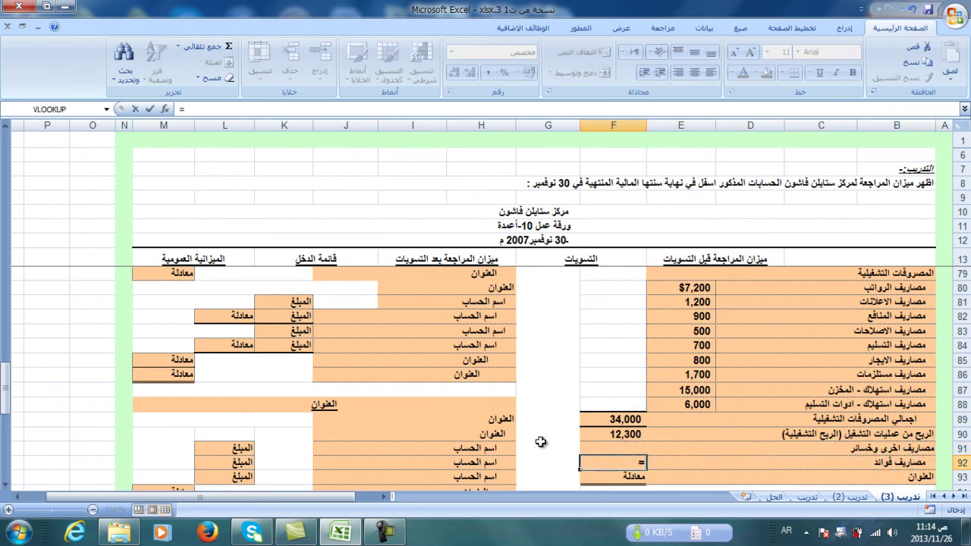
scroll(577, 456, up, 12)
scroll(530, 441, up, 2)
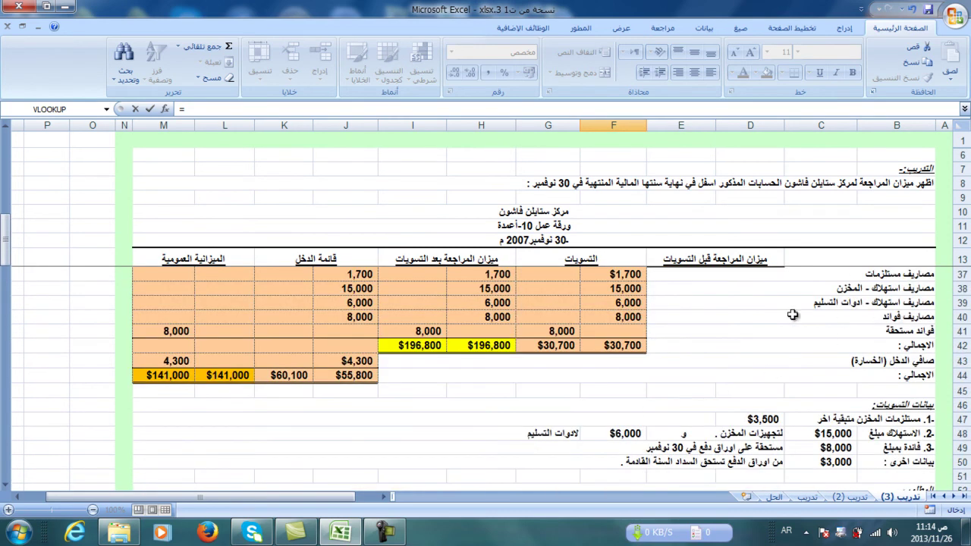
click(361, 317)
key(Return)
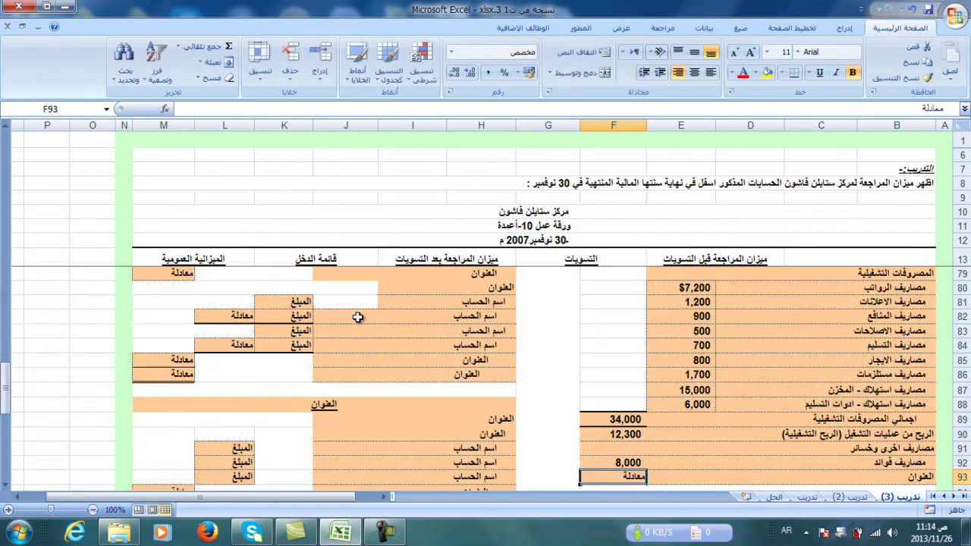
Enter the title صافي الربح in cell B93 of the income statement
click(874, 477)
scroll(874, 476, down, 1)
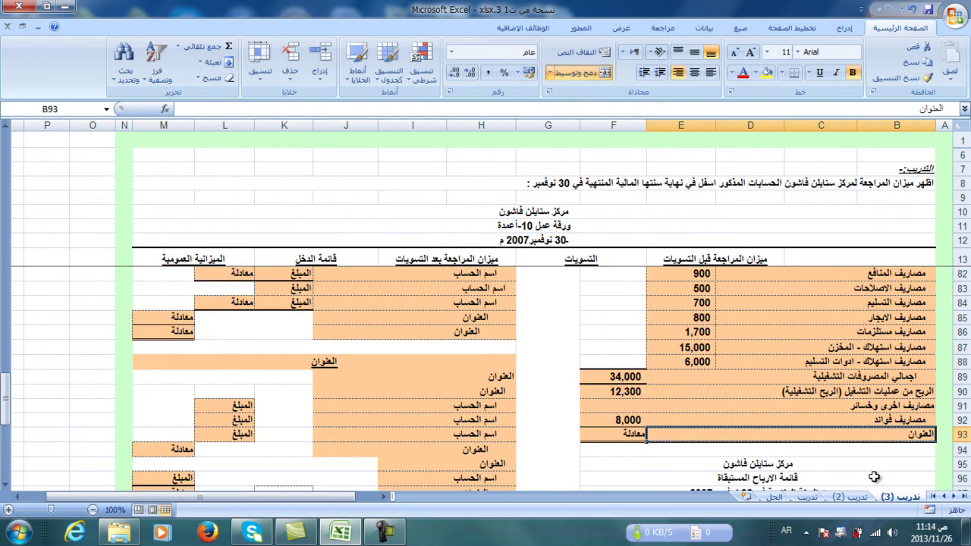
text(ص)
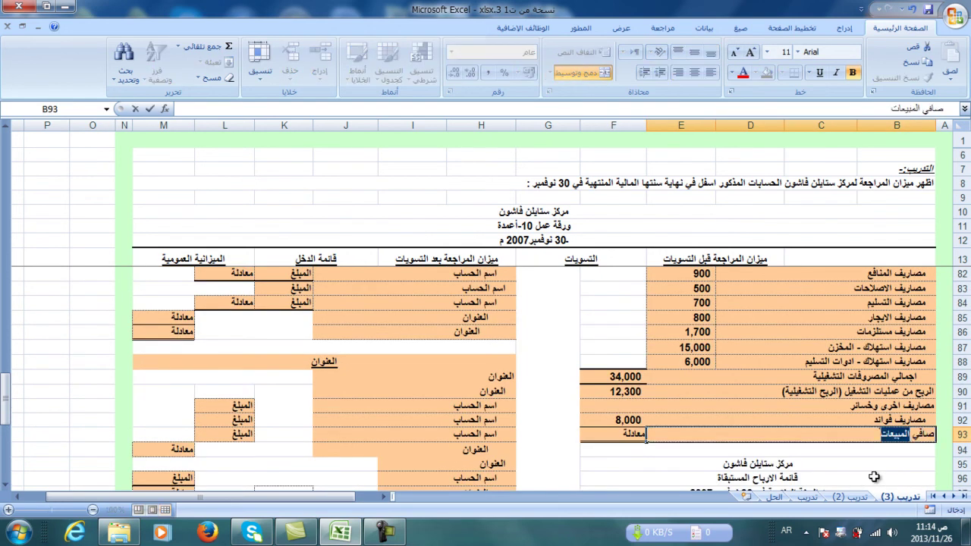
text(افي الرب)
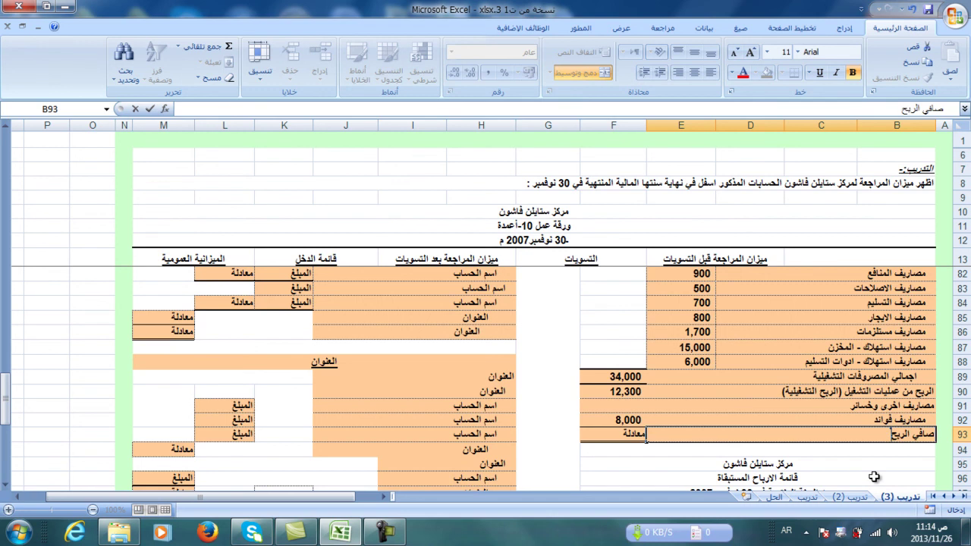
text(ح)
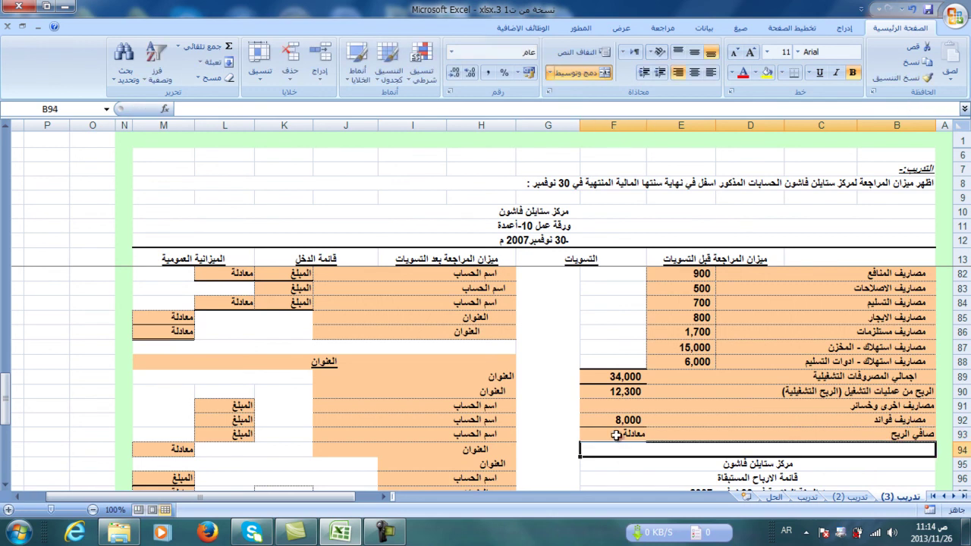
Calculate net income in F93 by subtracting interest expense in F92 from operating income in F90
click(616, 435)
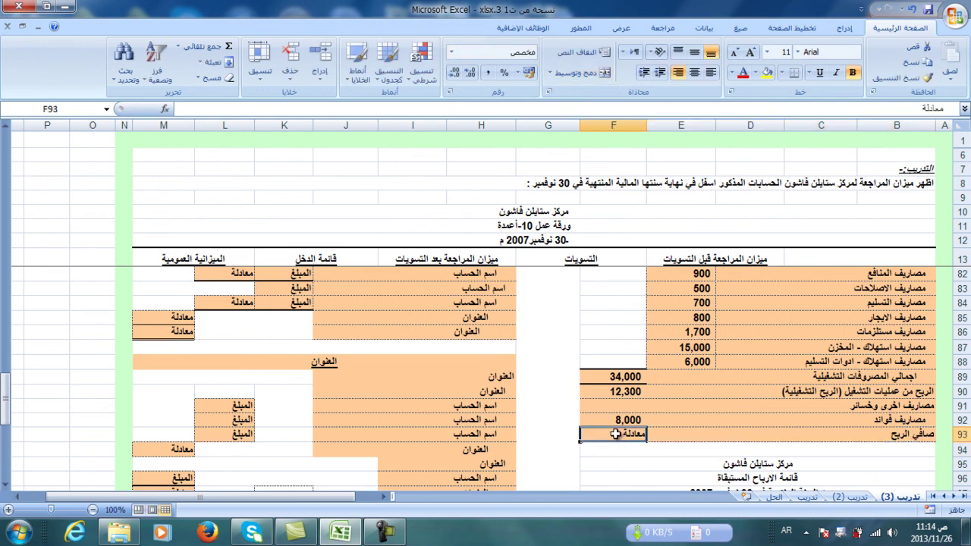
text(=)
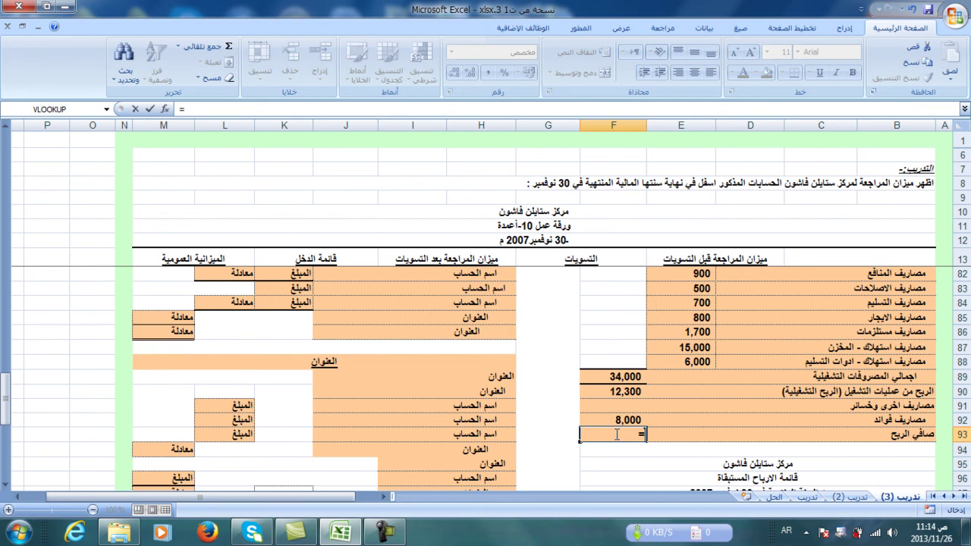
click(625, 392)
text(-)
click(619, 417)
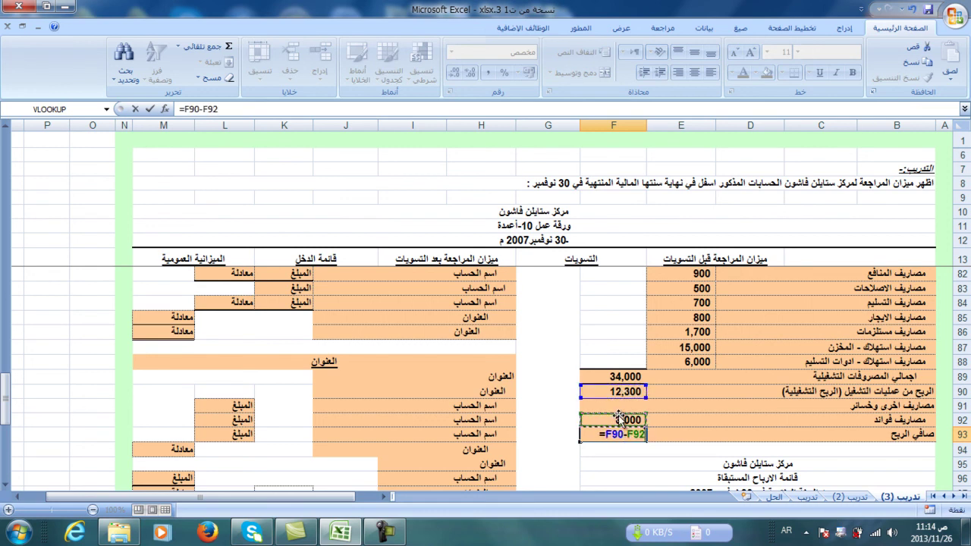
key(Return)
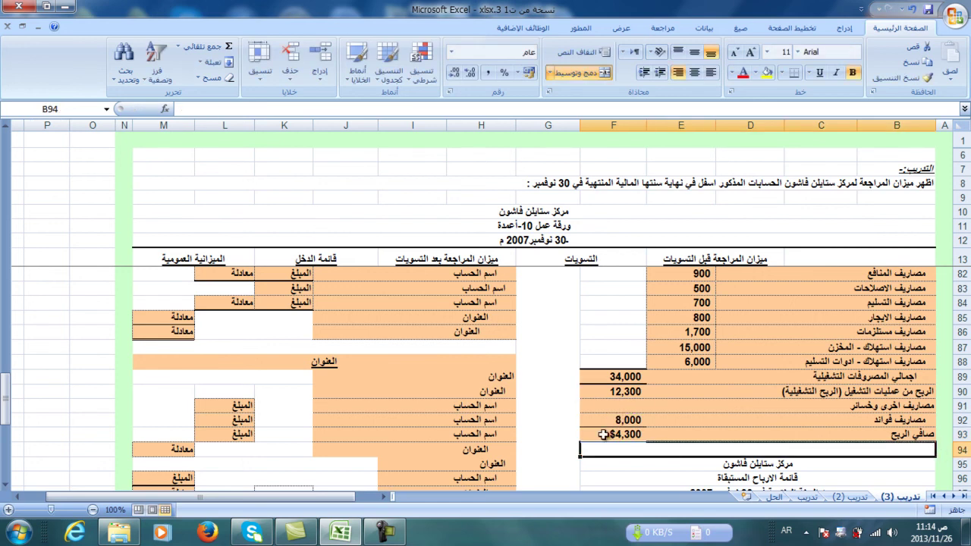
Apply a yellow fill to the net income in F93 and to the matching worksheet net income in J43
click(607, 434)
click(767, 73)
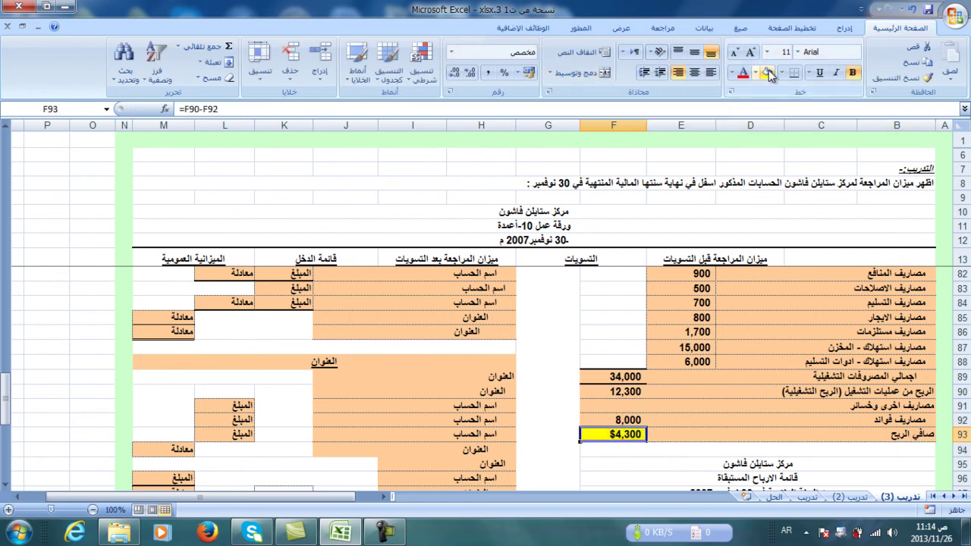
scroll(613, 314, up, 7)
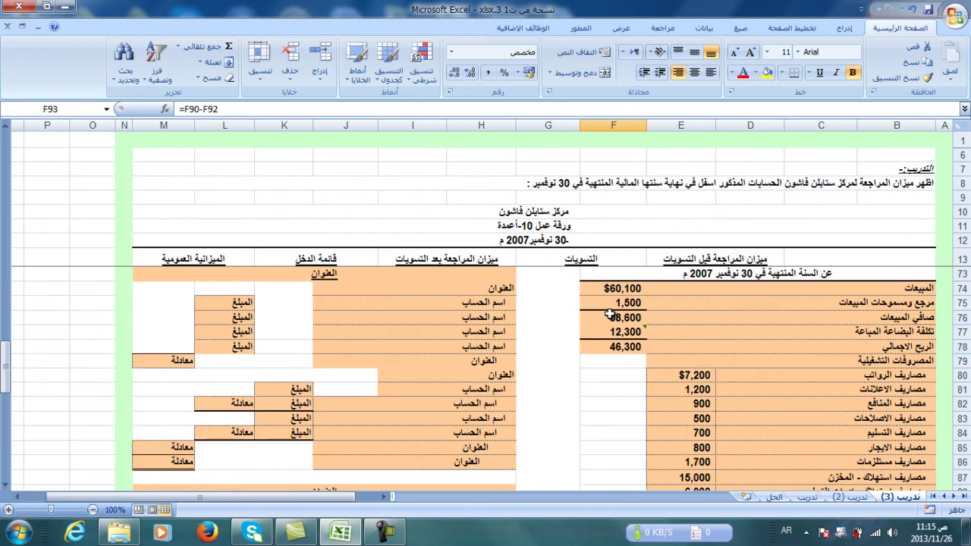
scroll(608, 313, up, 9)
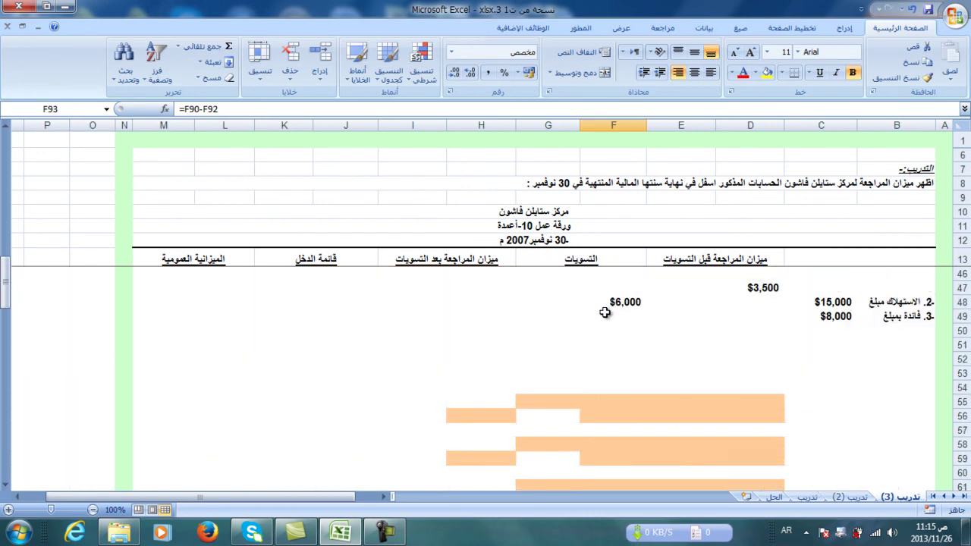
click(336, 406)
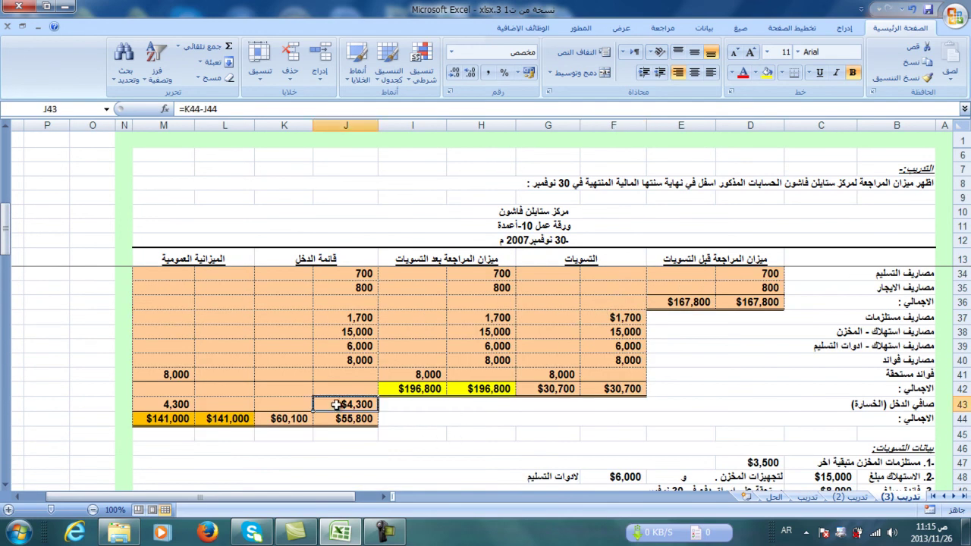
click(767, 74)
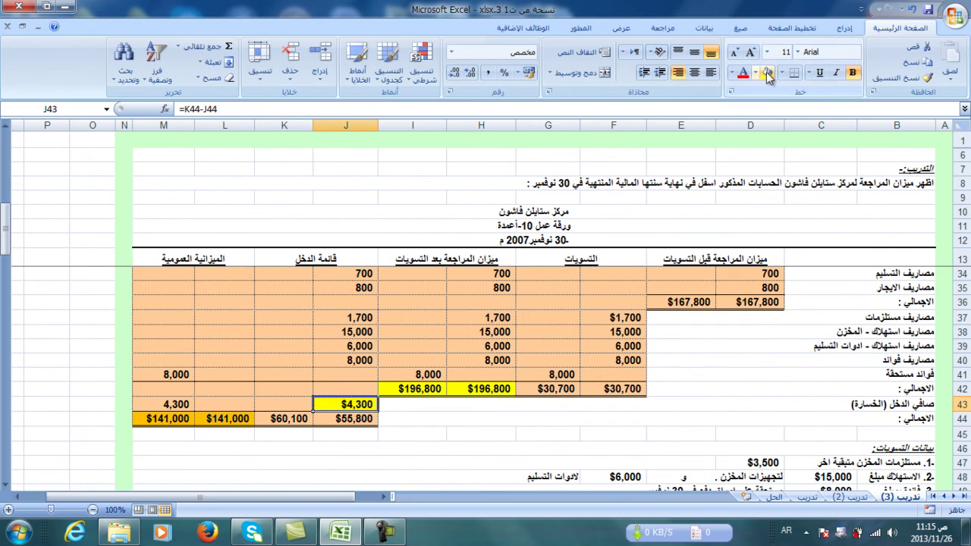
scroll(657, 334, down, 3)
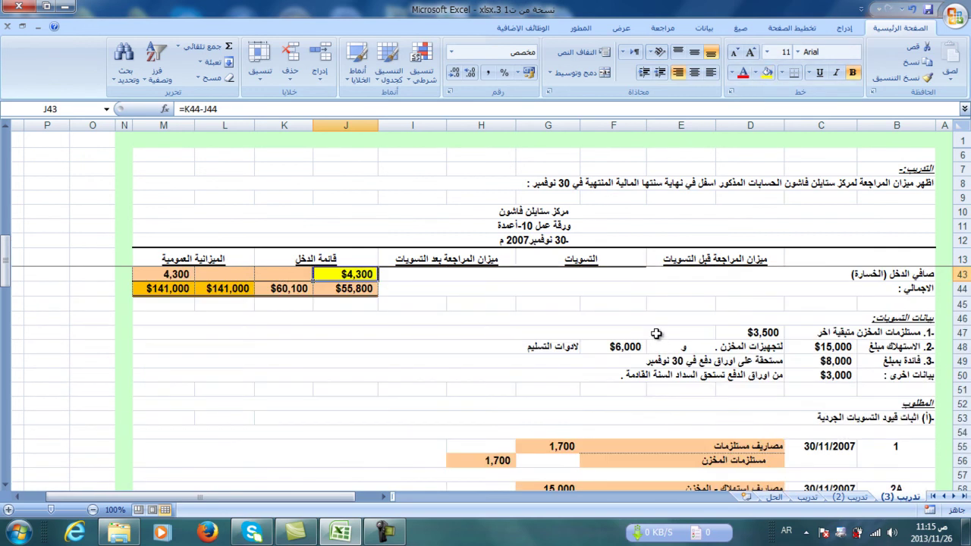
scroll(657, 336, down, 14)
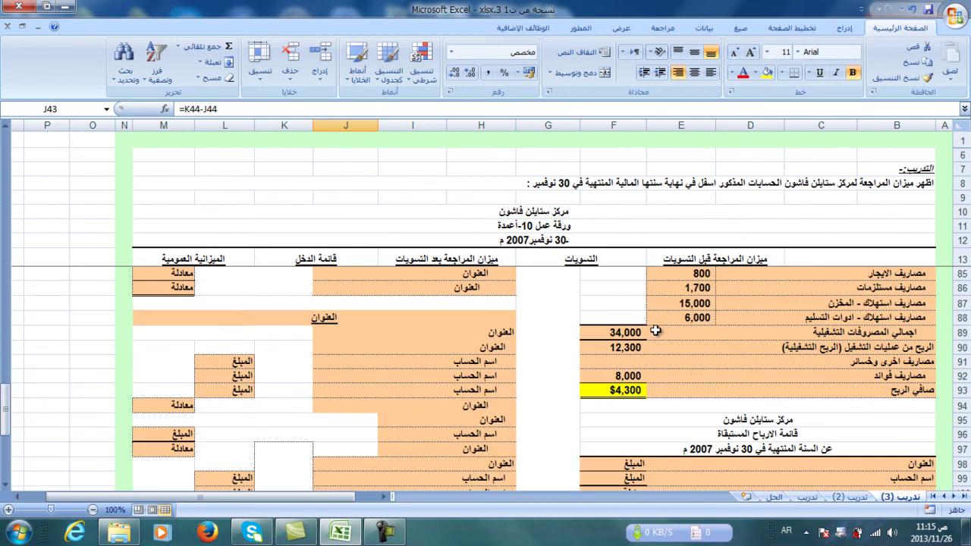
click(627, 392)
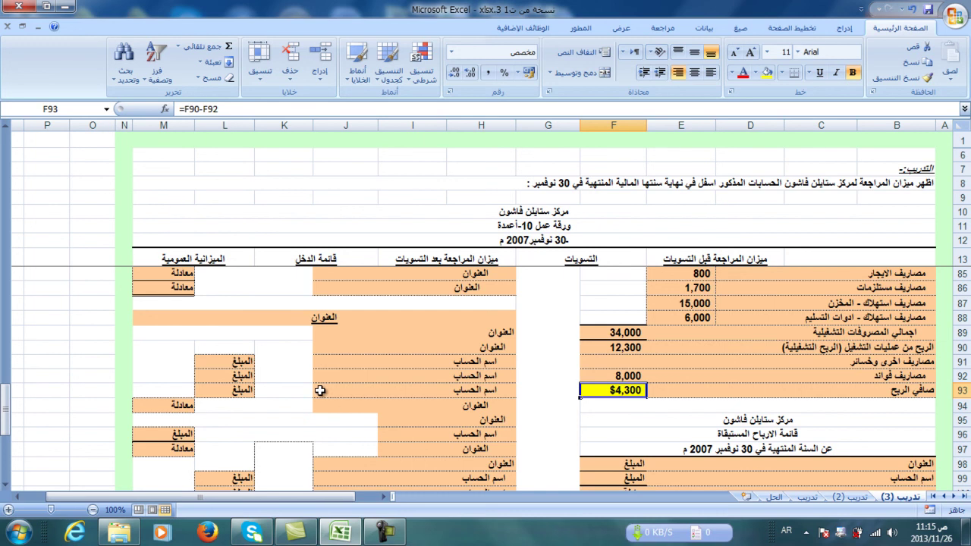
click(388, 534)
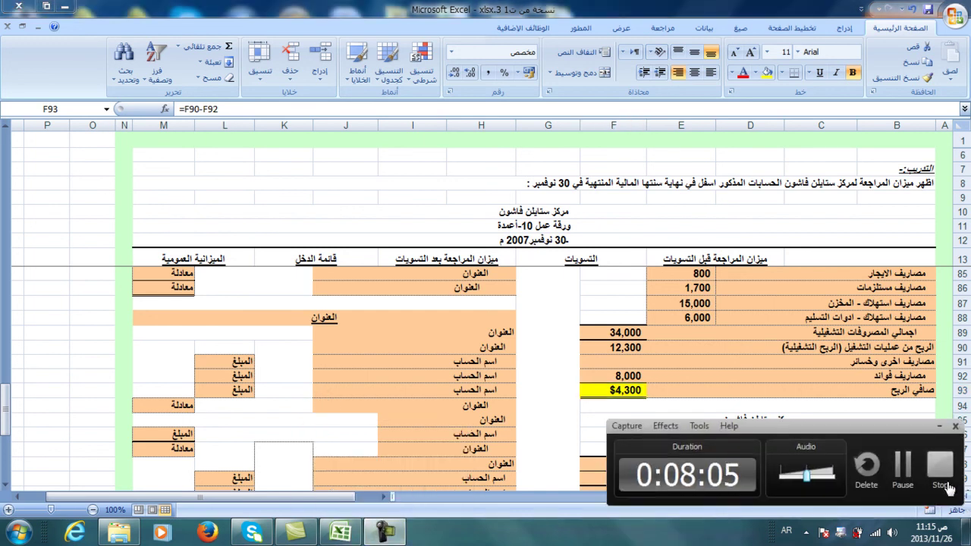